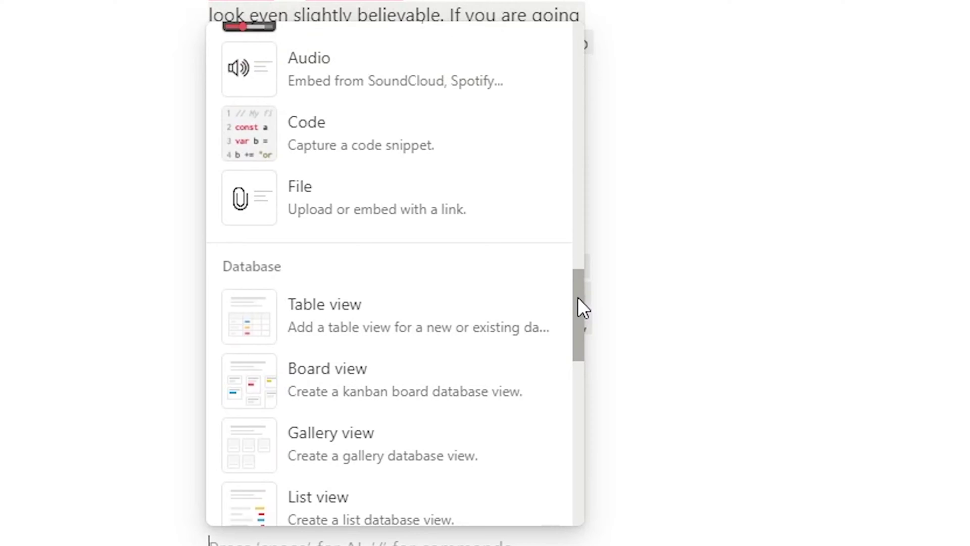
Step: Add a full-page database sub-page named 'B', then return to the Meeting on investment page
{"action": "left_click_drag", "start_coordinate": [578, 296], "coordinate": [577, 379]}
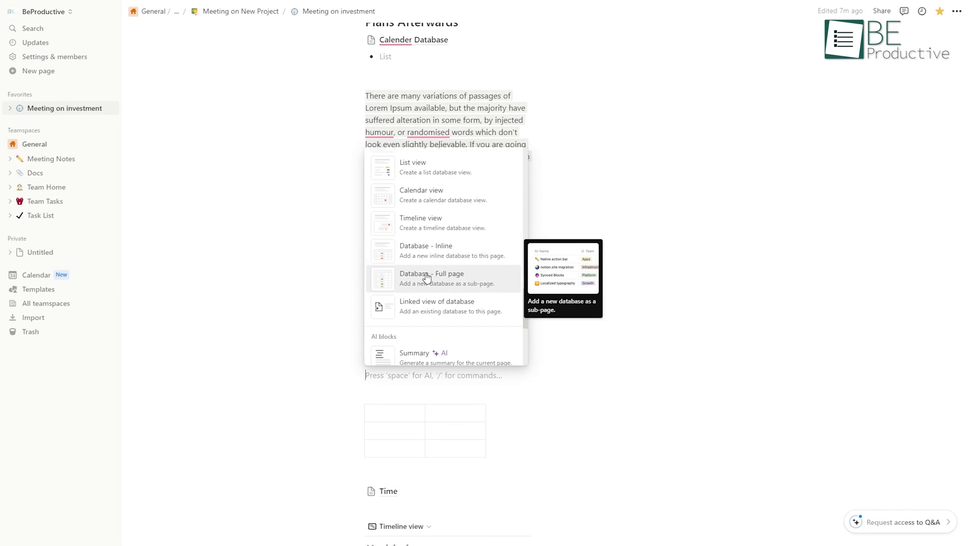
{"action": "left_click", "coordinate": [426, 278]}
{"action": "type", "text": "Be Pro"}
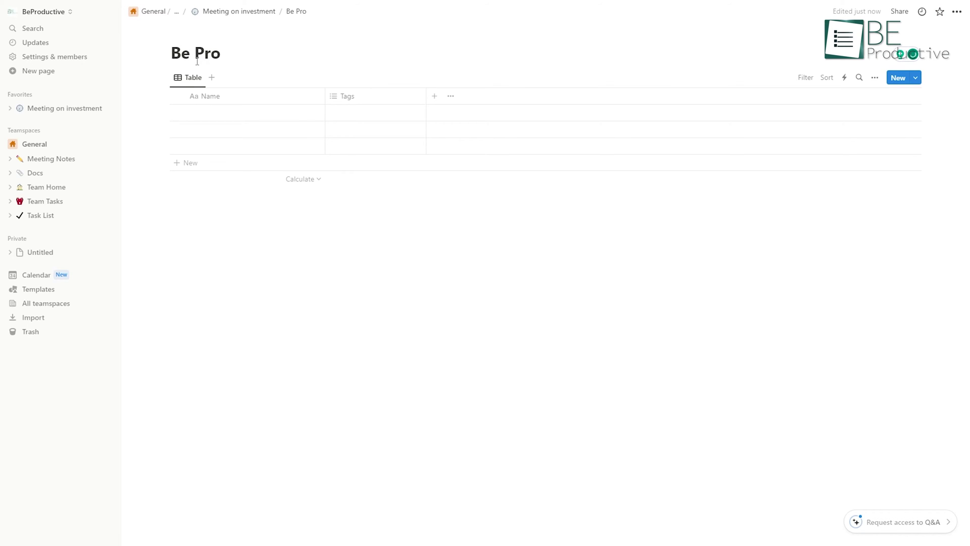
{"action": "key", "text": "ctrl+bracketleft"}
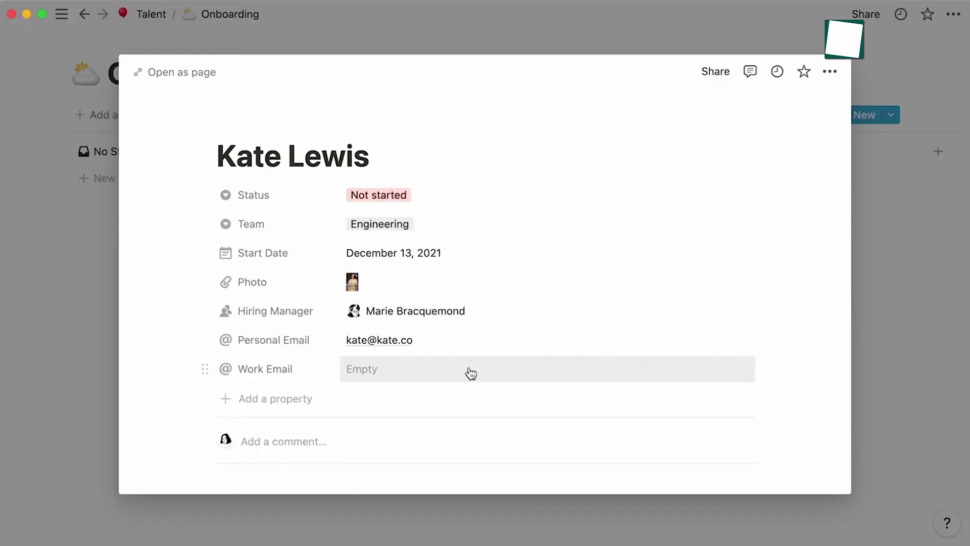
Step: Search the page's Share invite for the 'onboardin' group and review its access levels
{"action": "left_click", "coordinate": [714, 77]}
{"action": "left_click", "coordinate": [823, 191]}
{"action": "type", "text": "onboardin"}
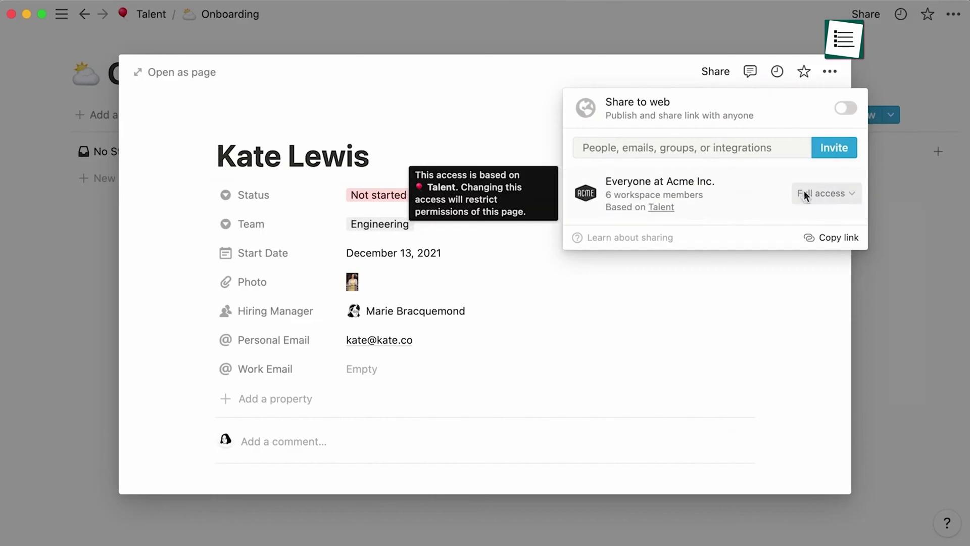
{"action": "left_click", "coordinate": [804, 193]}
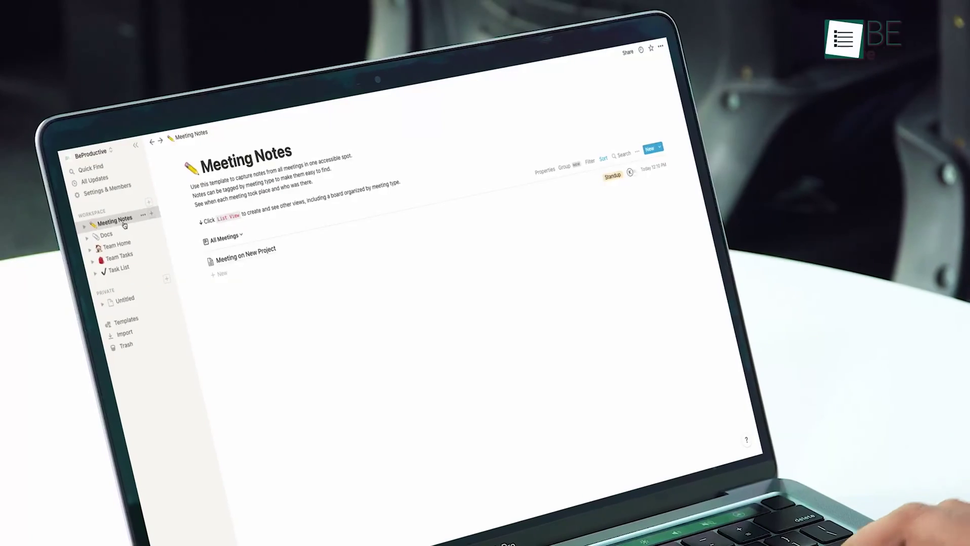
Step: Open Meeting on New Project and view the Language & region and Appearance settings
{"action": "left_click", "coordinate": [257, 259]}
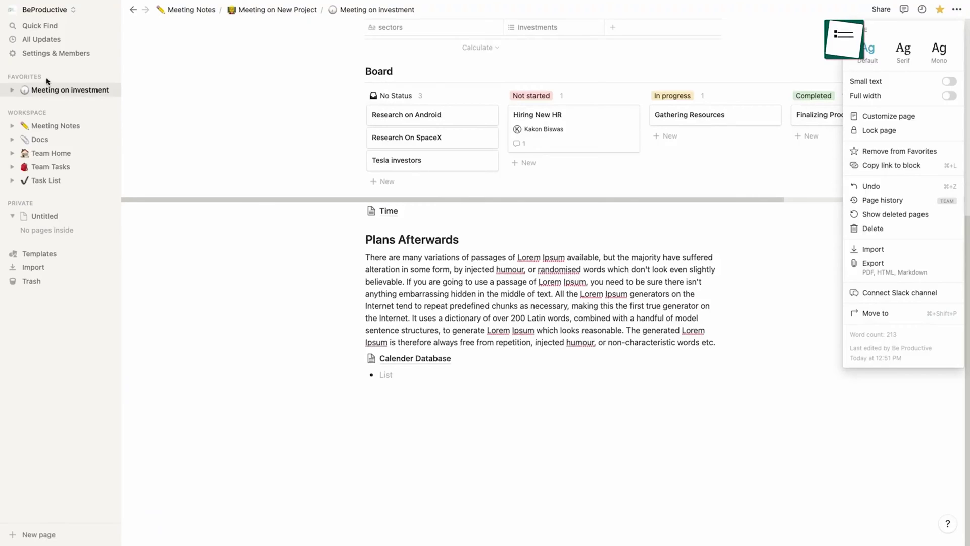
{"action": "left_click", "coordinate": [54, 54]}
{"action": "left_click", "coordinate": [290, 172]}
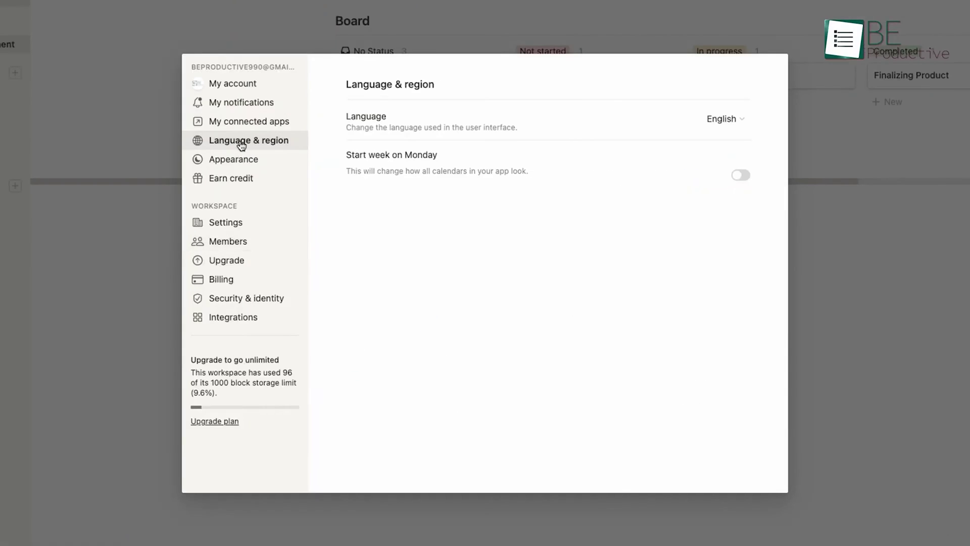
{"action": "left_click", "coordinate": [203, 161]}
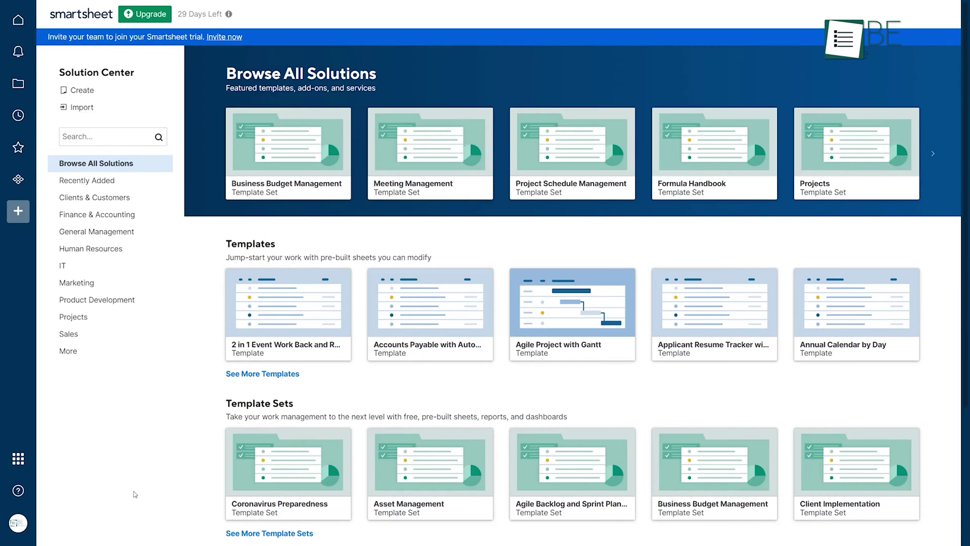
Step: Switch the Solution Center to its Create page
{"action": "left_click", "coordinate": [86, 91]}
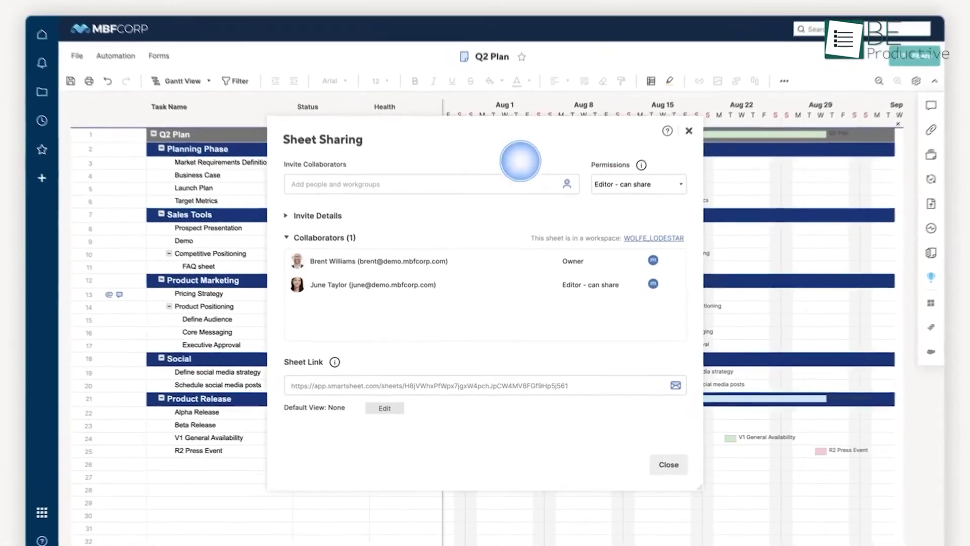
Step: Invite a collaborator by name to the Q2 Plan sheet, review permission levels, select Primary Column
{"action": "left_click", "coordinate": [384, 203]}
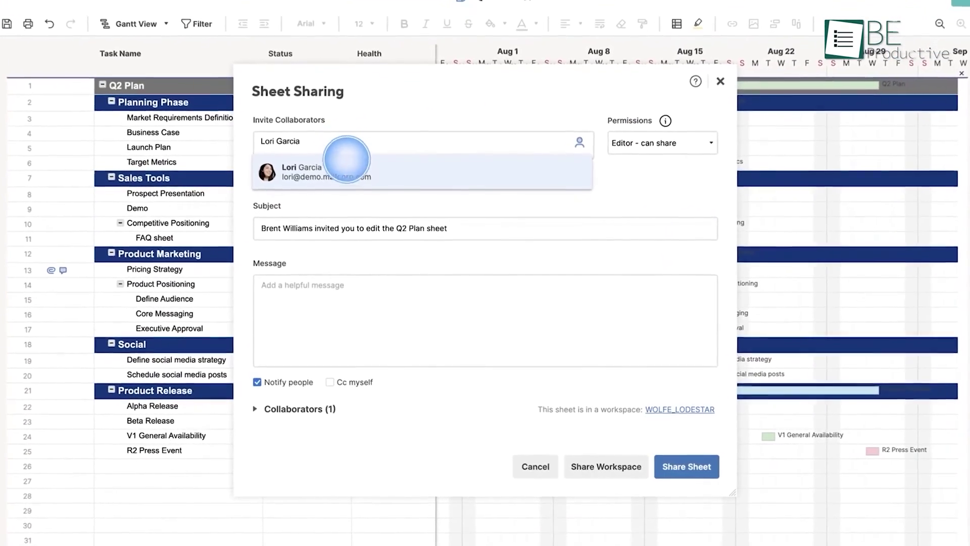
{"action": "left_click", "coordinate": [347, 156]}
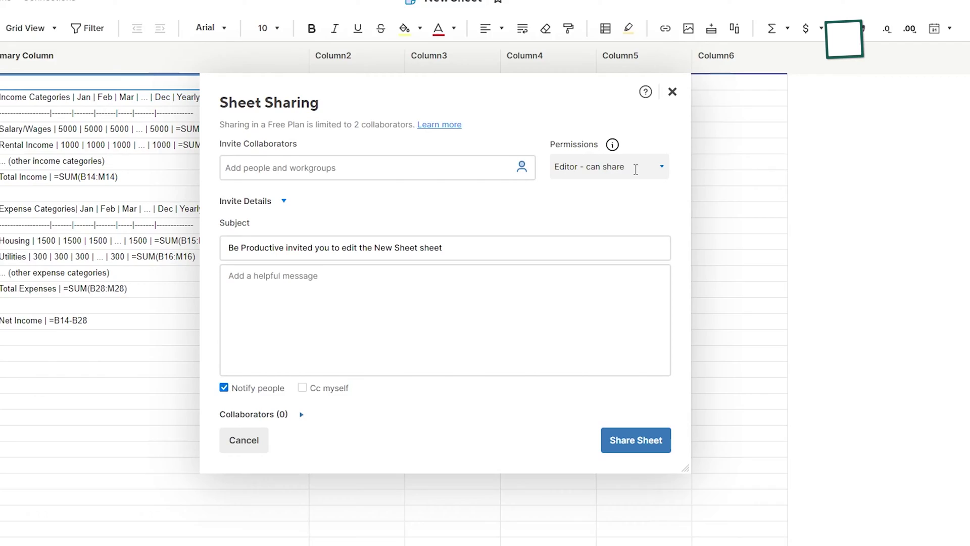
{"action": "left_click", "coordinate": [621, 189]}
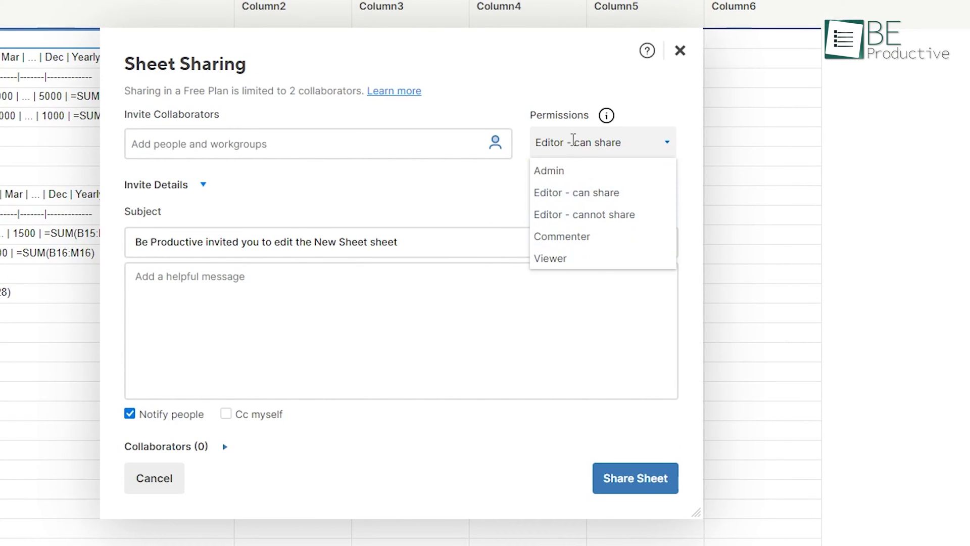
{"action": "mouse_move", "coordinate": [608, 119]}
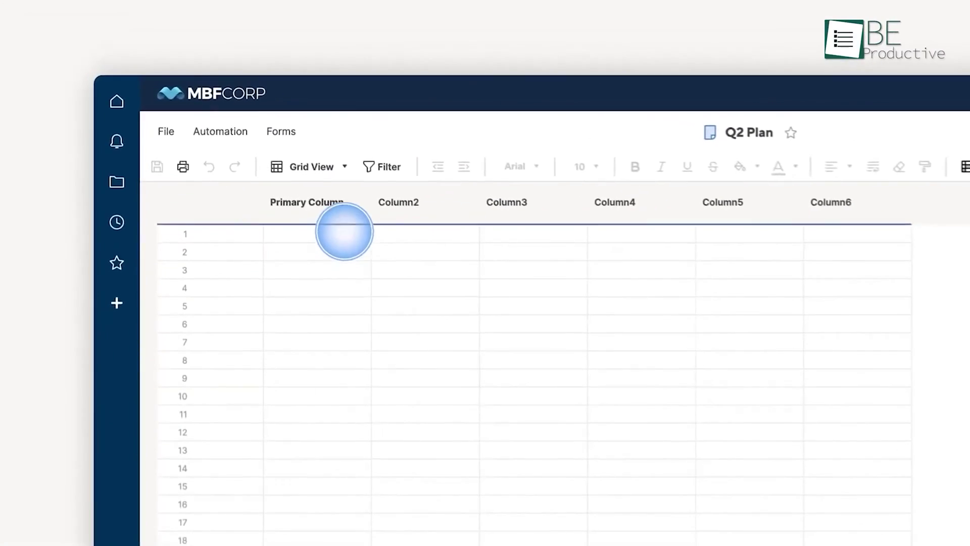
{"action": "left_click", "coordinate": [319, 207]}
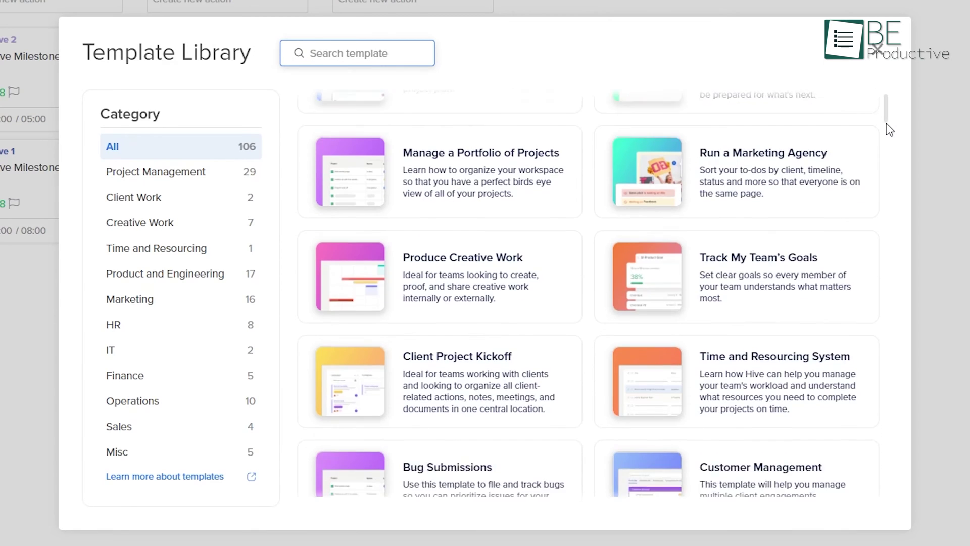
Step: Assign the Initiative 3 activity to Me from its details
{"action": "scroll", "coordinate": [887, 123], "scroll_direction": "down", "scroll_amount": 3}
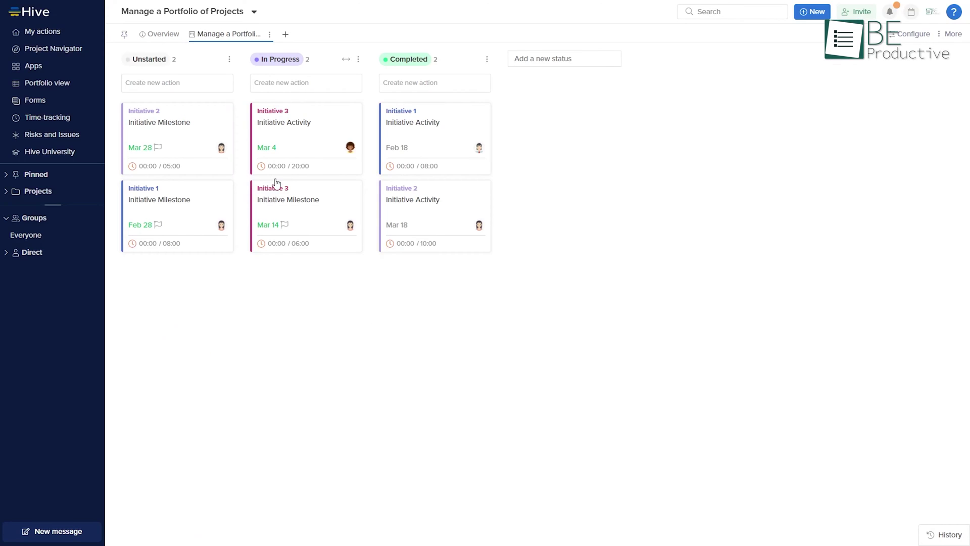
{"action": "left_click", "coordinate": [303, 136]}
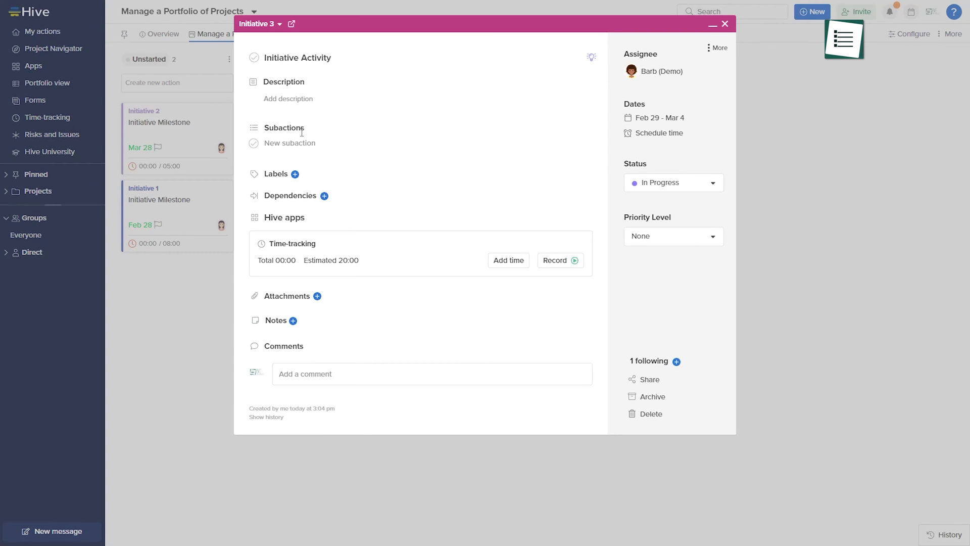
{"action": "left_click", "coordinate": [667, 75]}
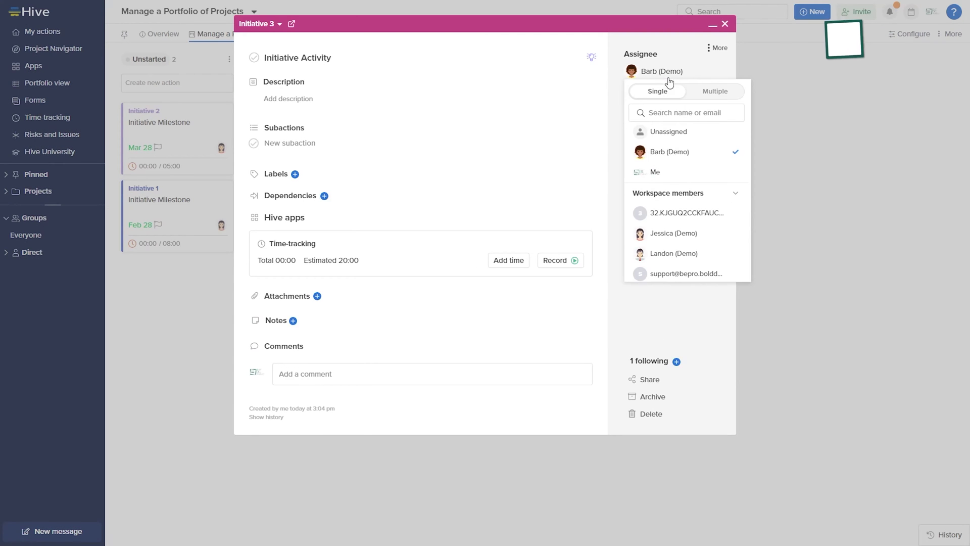
{"action": "left_click", "coordinate": [656, 169]}
{"action": "left_click", "coordinate": [169, 323]}
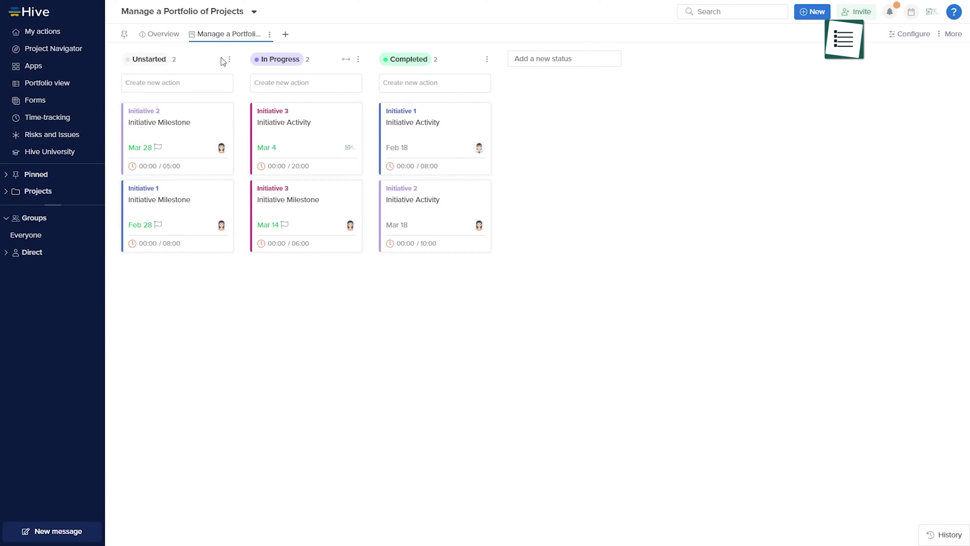
Step: Drag the Initiative 3 activity card into the Completed column
{"action": "left_click", "coordinate": [799, 14]}
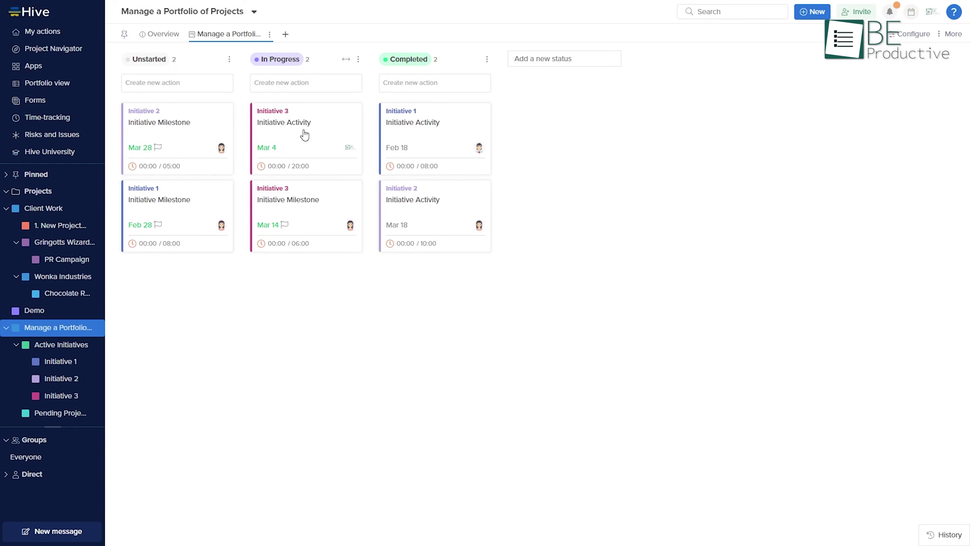
{"action": "left_click_drag", "start_coordinate": [305, 135], "coordinate": [440, 108]}
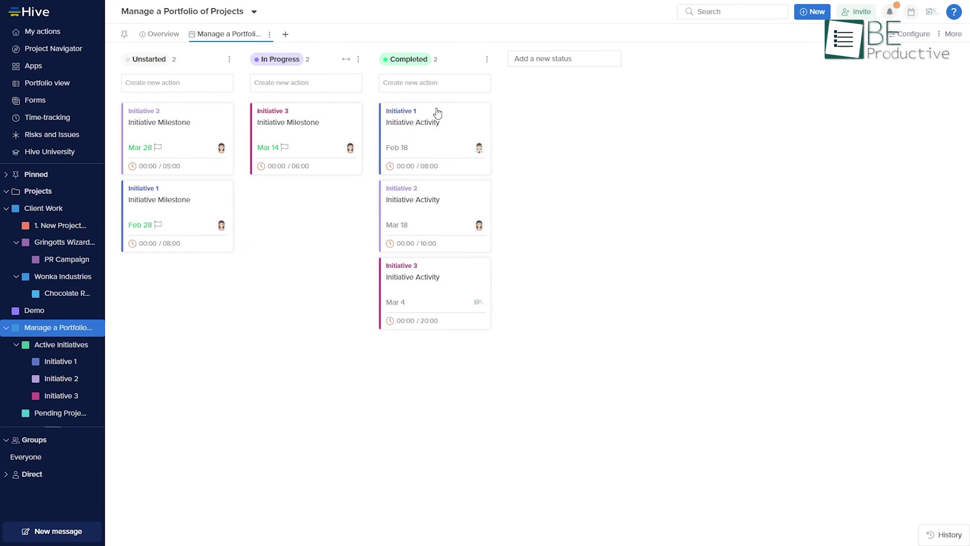
{"action": "left_click_drag", "start_coordinate": [171, 143], "coordinate": [300, 218]}
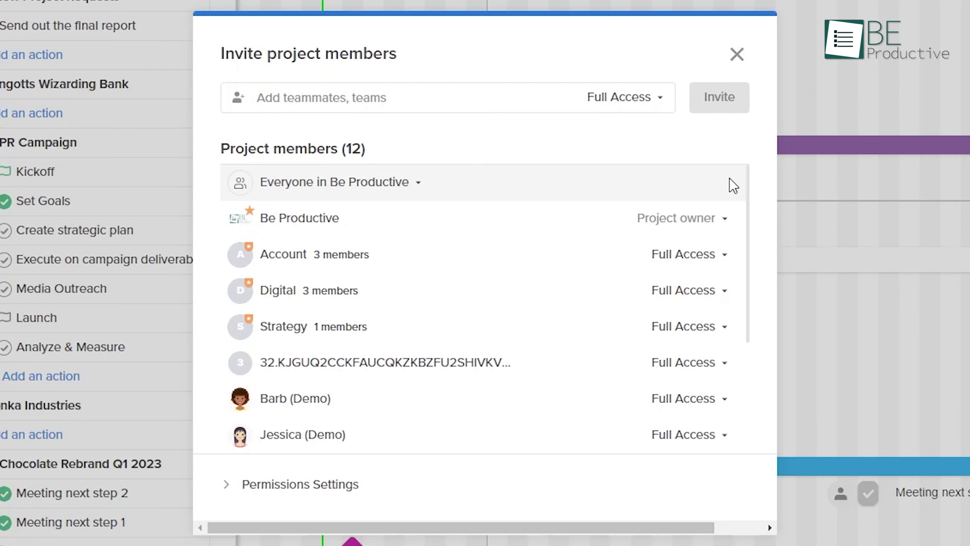
Step: Set the Account team to Read-only and send a Hey message in a direct chat
{"action": "left_click", "coordinate": [714, 256]}
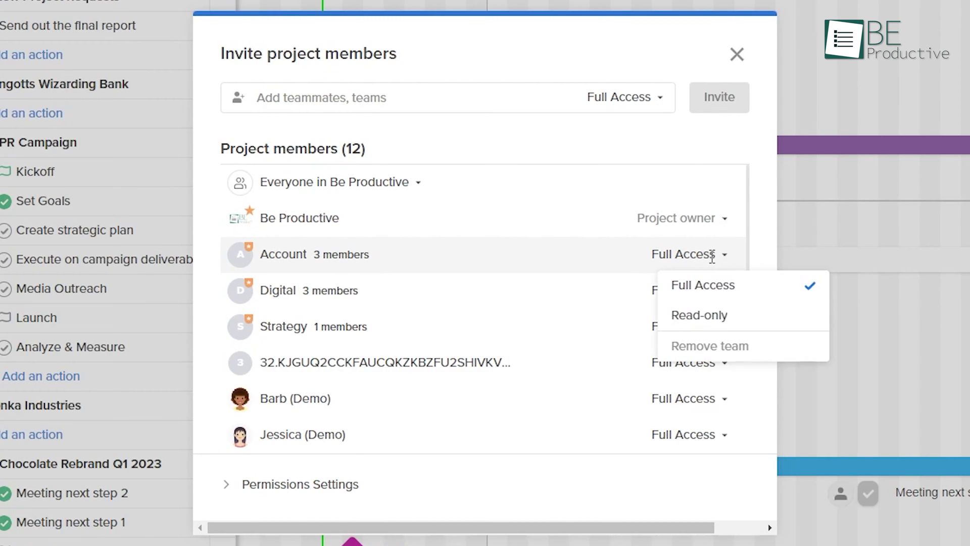
{"action": "left_click", "coordinate": [707, 314]}
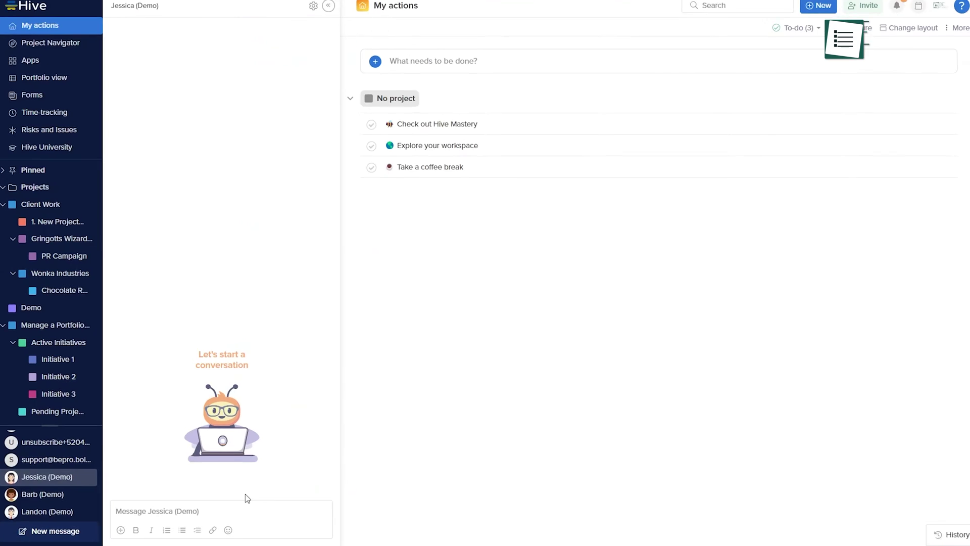
{"action": "type", "text": "Hey"}
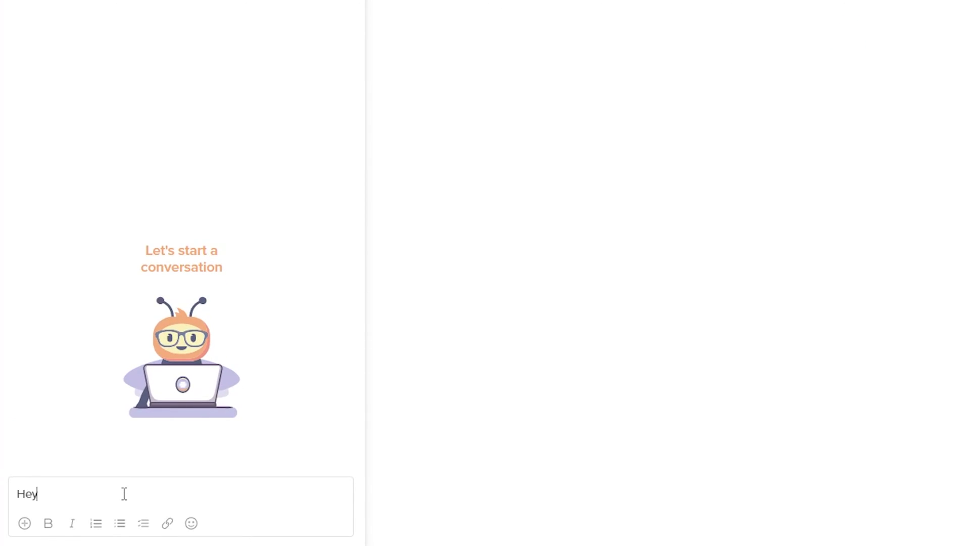
{"action": "key", "text": "Return"}
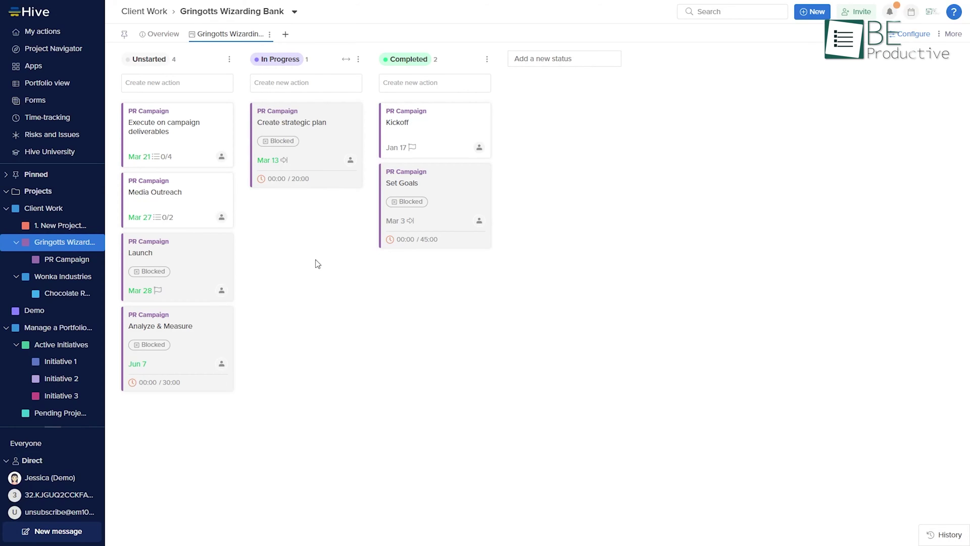
Step: Reassign the first action and its subactions to a teammate; set Press release start to Apr 8
{"action": "left_click", "coordinate": [222, 157]}
{"action": "left_click", "coordinate": [248, 277]}
{"action": "left_click", "coordinate": [554, 305]}
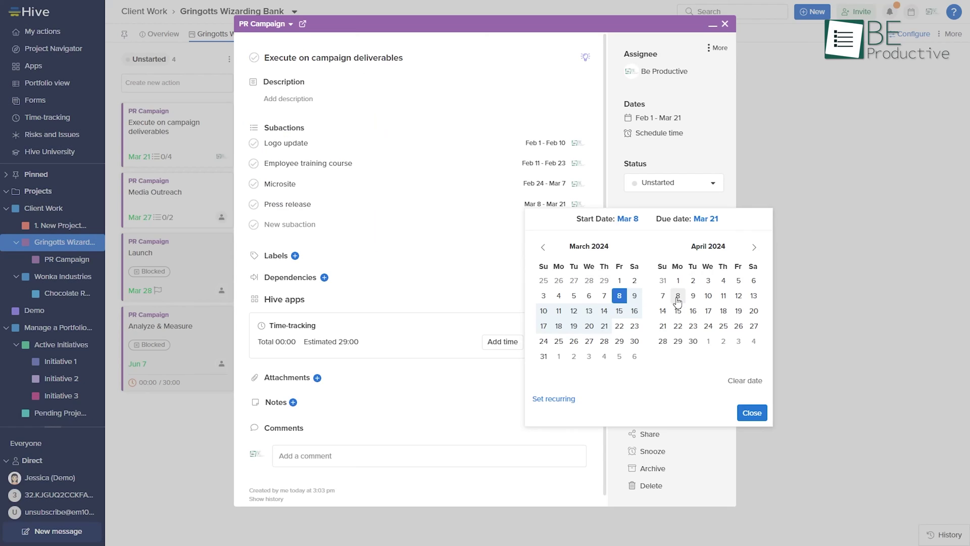
{"action": "left_click", "coordinate": [678, 299]}
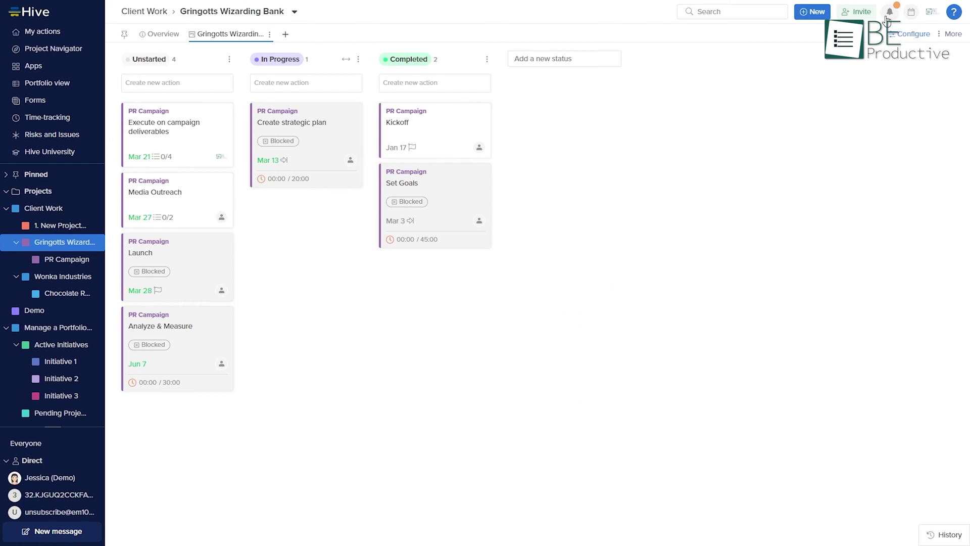
Step: Open the notifications panel and scroll down through the page
{"action": "left_click", "coordinate": [889, 12]}
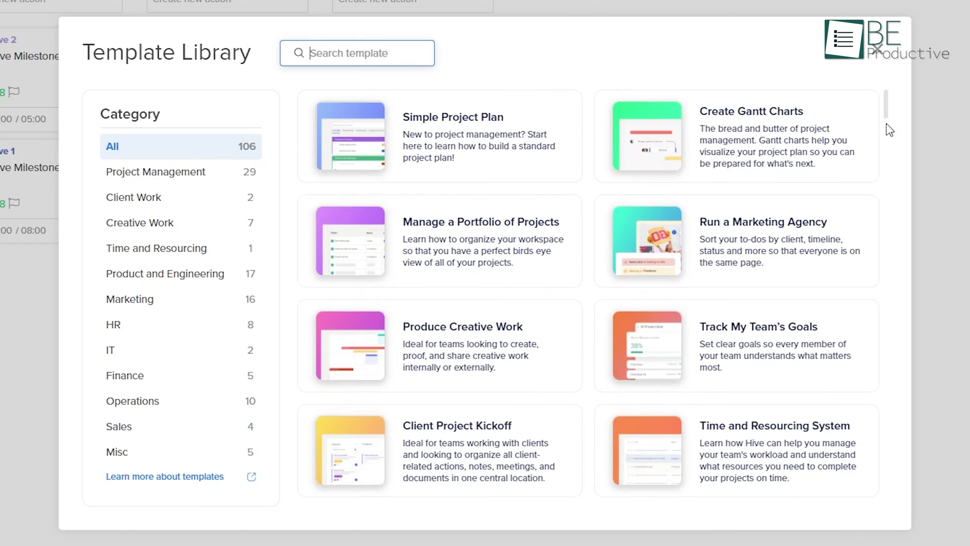
{"action": "scroll", "coordinate": [886, 123], "scroll_direction": "down", "scroll_amount": 3}
{"action": "scroll", "coordinate": [889, 130], "scroll_direction": "down", "scroll_amount": 5}
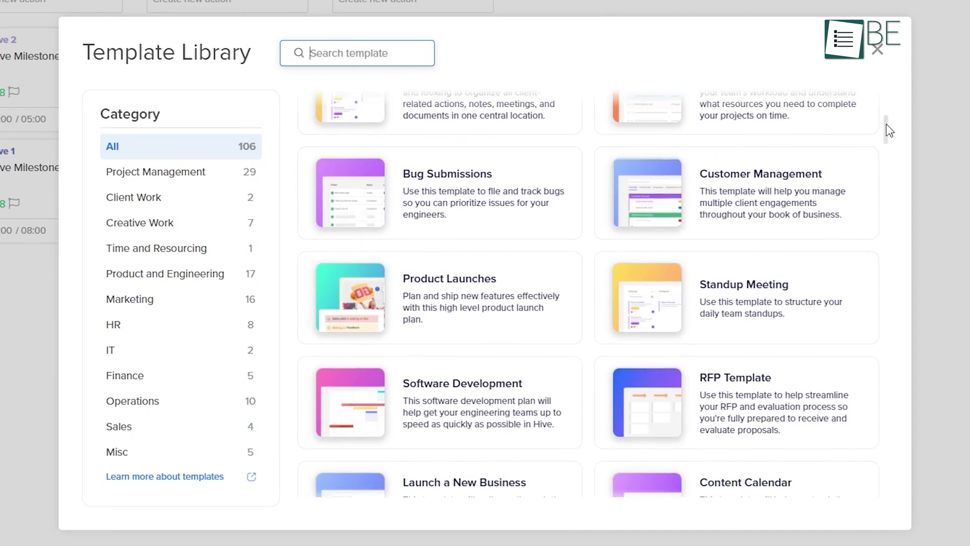
{"action": "scroll", "coordinate": [890, 130], "scroll_direction": "down", "scroll_amount": 3}
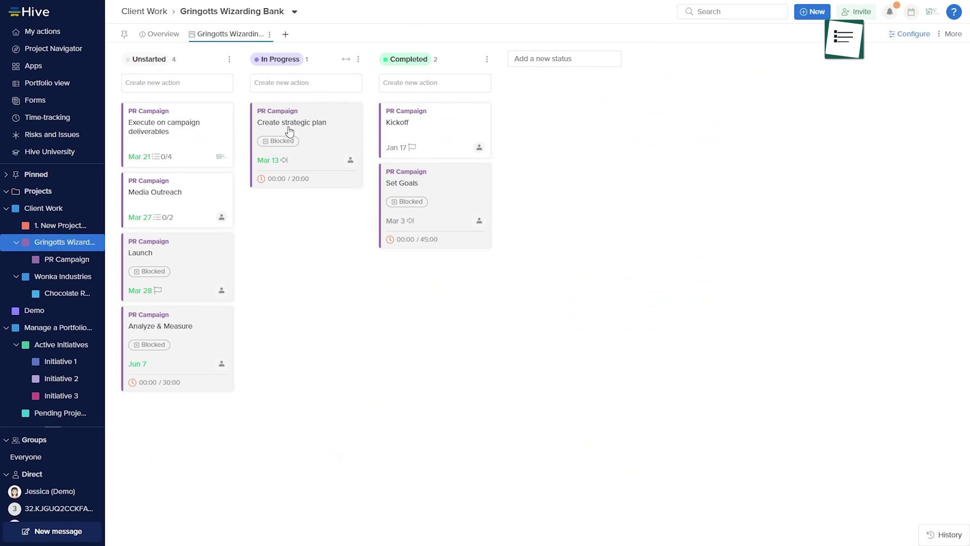
Step: Move Create strategic plan to Completed and Execute on campaign deliverables, with subactions, to In Progress
{"action": "left_click_drag", "start_coordinate": [288, 130], "coordinate": [423, 127]}
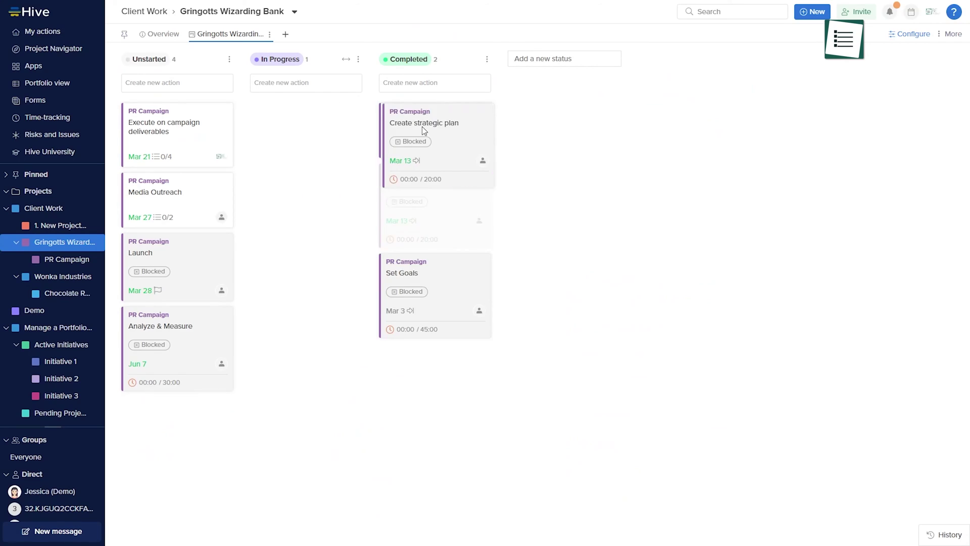
{"action": "left_click_drag", "start_coordinate": [167, 131], "coordinate": [335, 160]}
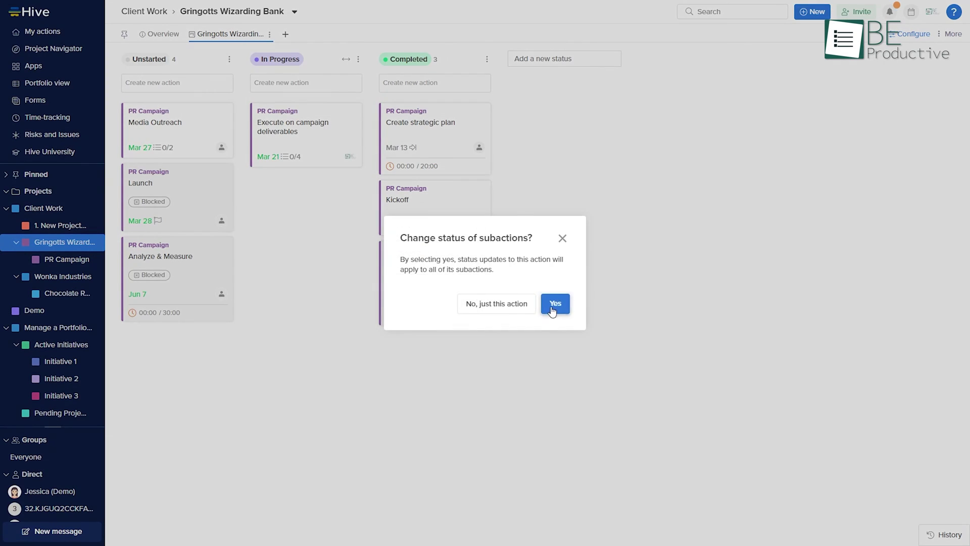
{"action": "left_click", "coordinate": [552, 306]}
Step: Assign Create strategic plan to yourself and open the project overview
{"action": "left_click", "coordinate": [479, 147]}
{"action": "left_click", "coordinate": [508, 251]}
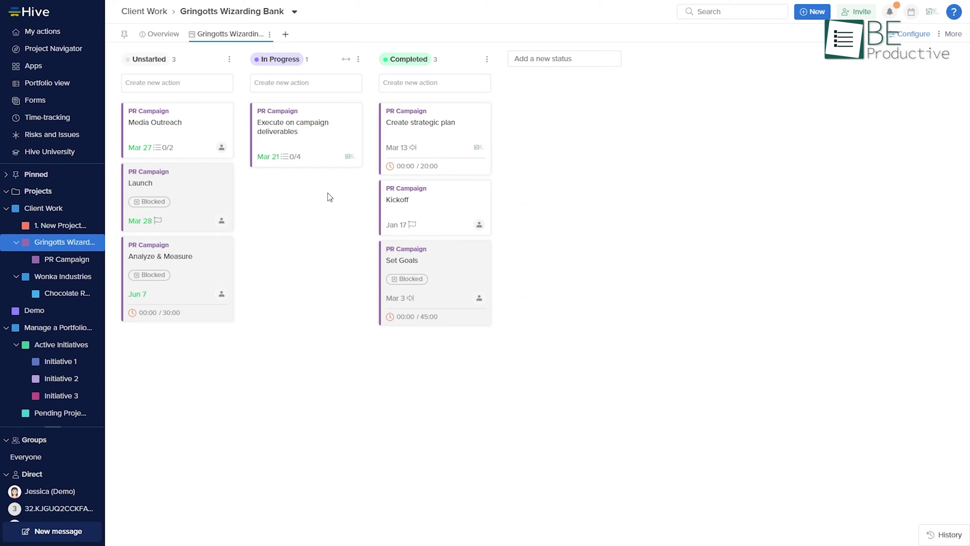
{"action": "left_click", "coordinate": [160, 34]}
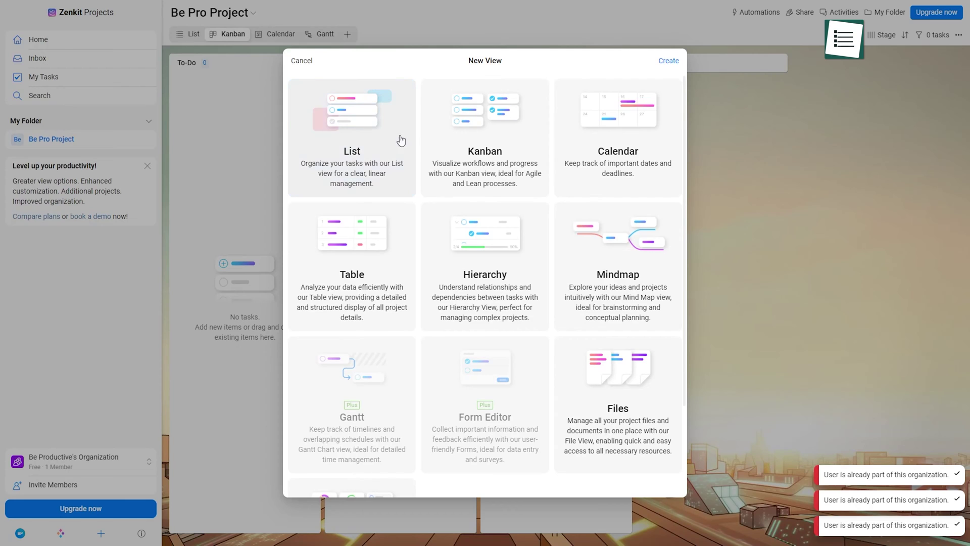
Step: Create a 'Project 360' task in the To-Do stage
{"action": "left_click", "coordinate": [401, 141]}
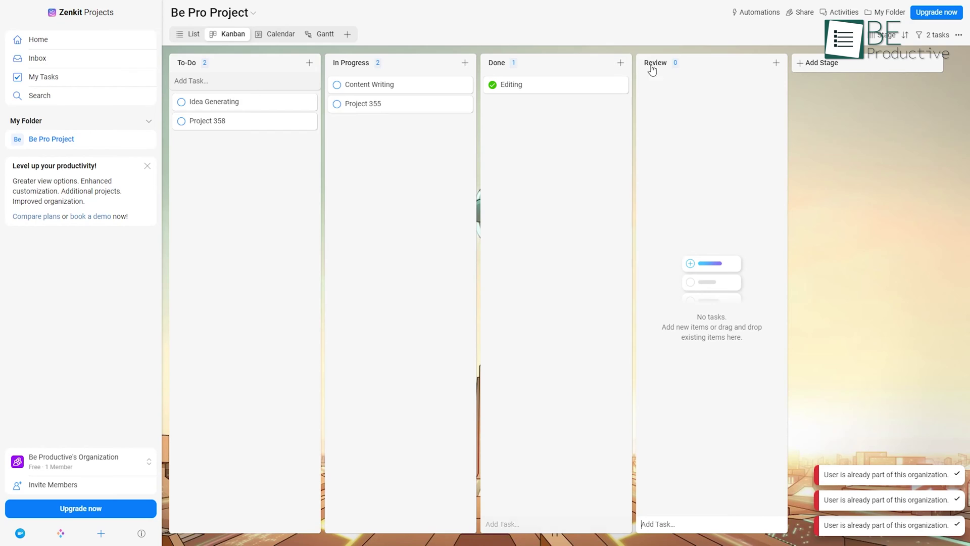
{"action": "left_click", "coordinate": [192, 83]}
{"action": "type", "text": "Pr"}
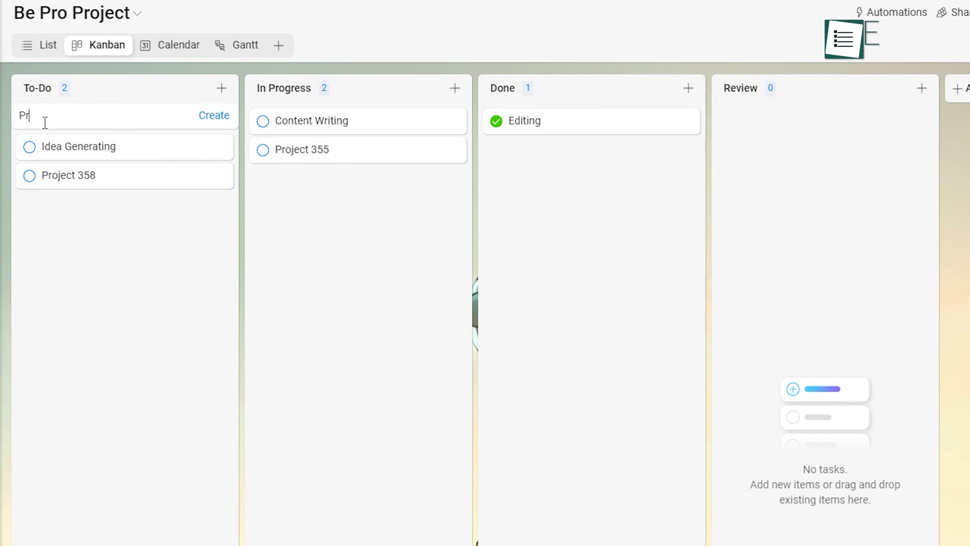
{"action": "type", "text": "oject 360"}
{"action": "left_click", "coordinate": [212, 119]}
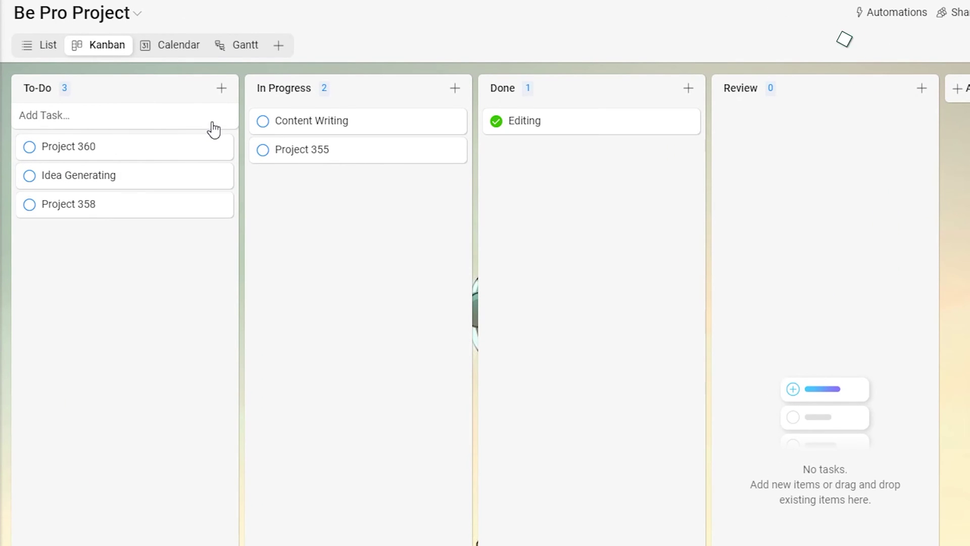
Step: Inspect Content Writing's details, then browse Calendar, Gantt and Kanban views and sharing options
{"action": "left_click", "coordinate": [312, 121]}
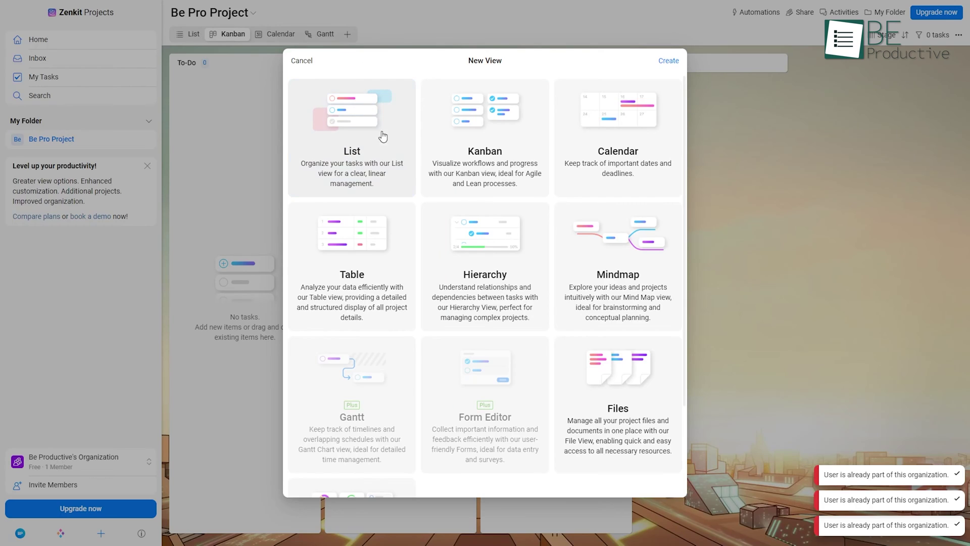
{"action": "left_click", "coordinate": [383, 136]}
{"action": "left_click", "coordinate": [275, 36]}
{"action": "left_click", "coordinate": [275, 35]}
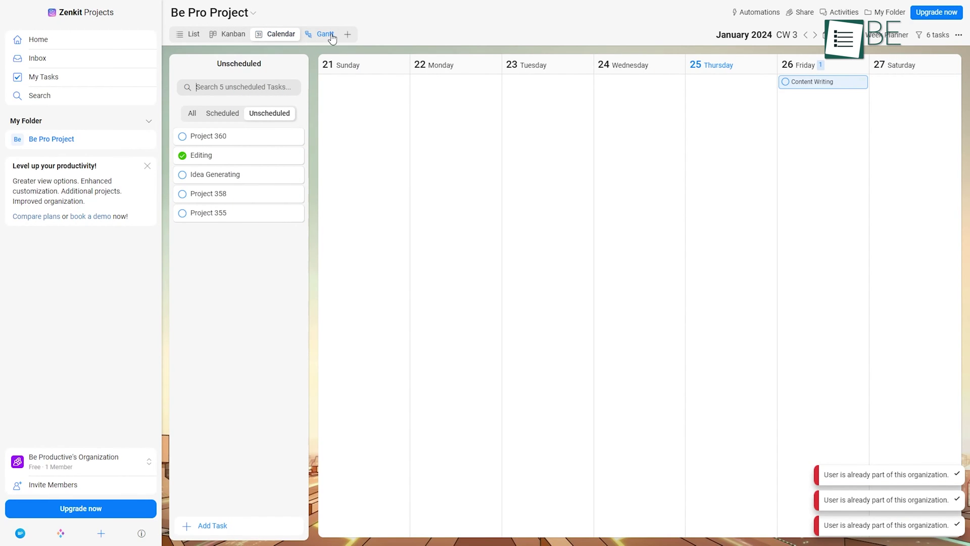
{"action": "left_click", "coordinate": [325, 35]}
{"action": "left_click", "coordinate": [227, 34]}
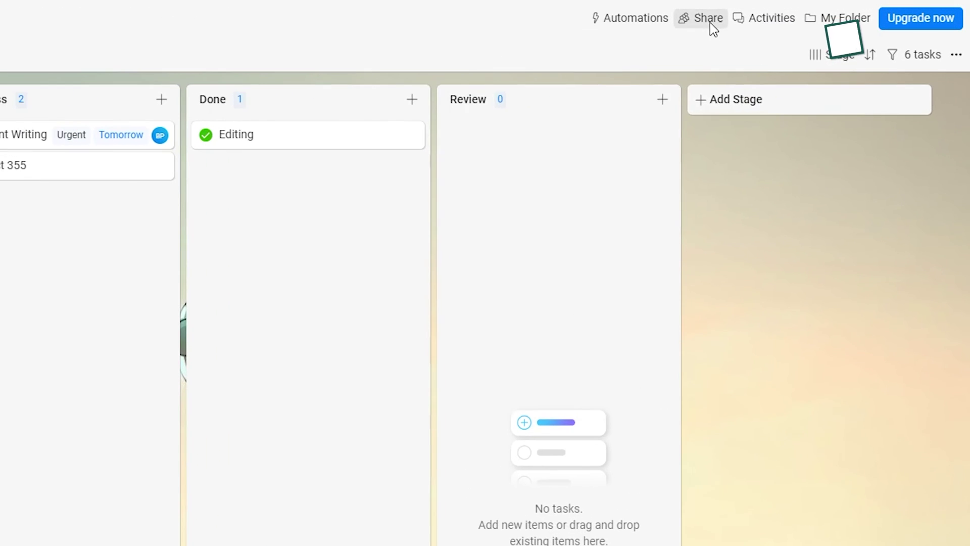
{"action": "left_click", "coordinate": [788, 13]}
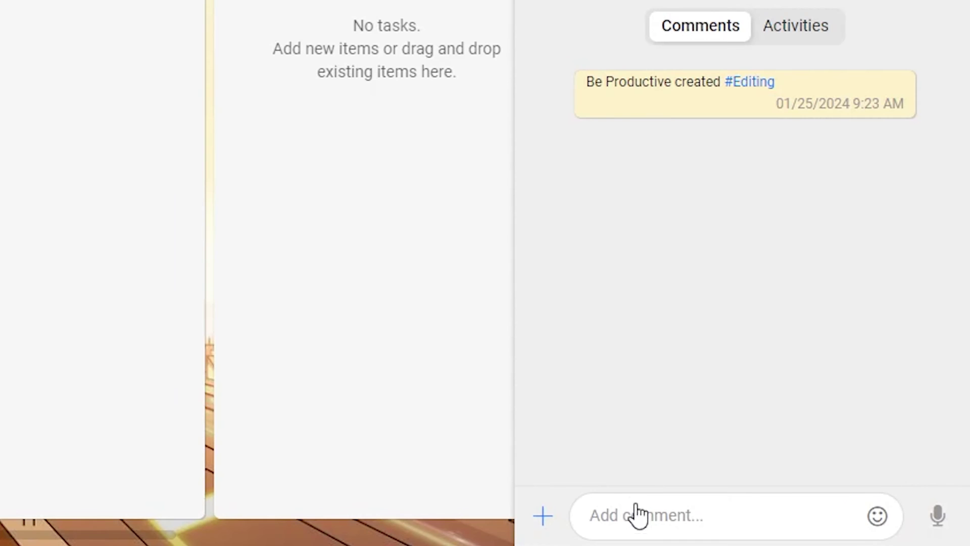
Step: Post an 'Ok' comment on the Editing task and check its attachment options
{"action": "left_click", "coordinate": [636, 511]}
{"action": "type", "text": "Ok"}
{"action": "key", "text": "Return"}
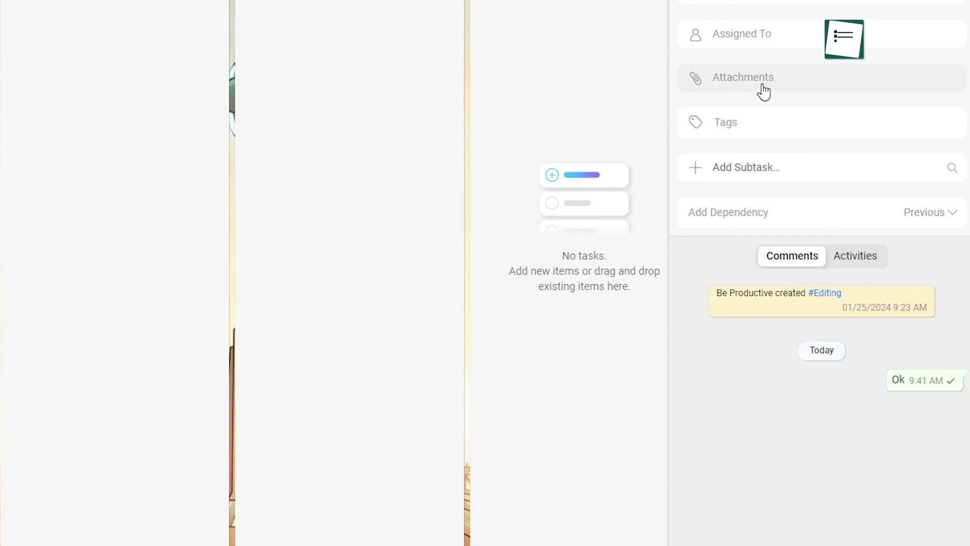
{"action": "left_click", "coordinate": [762, 86]}
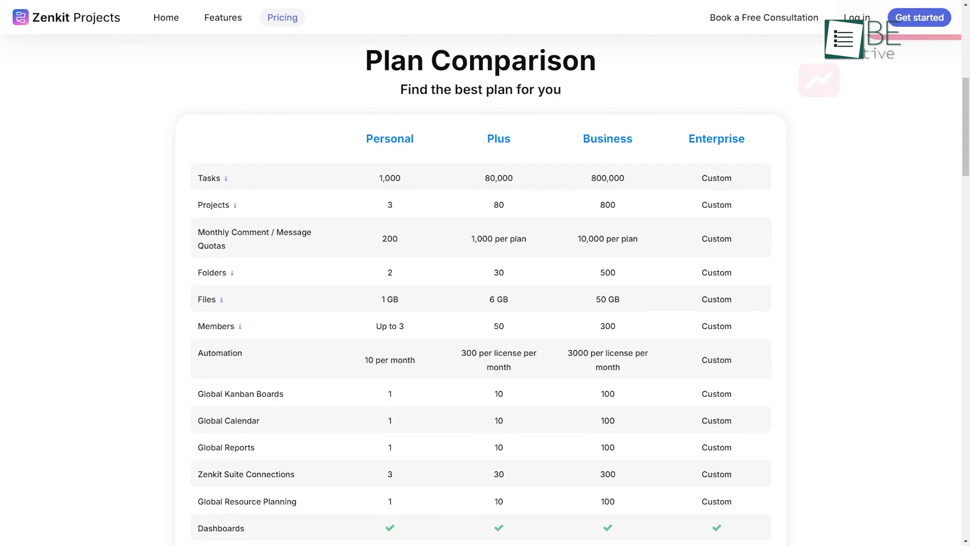
{"action": "scroll", "coordinate": [485, 273], "scroll_direction": "up", "scroll_amount": 7}
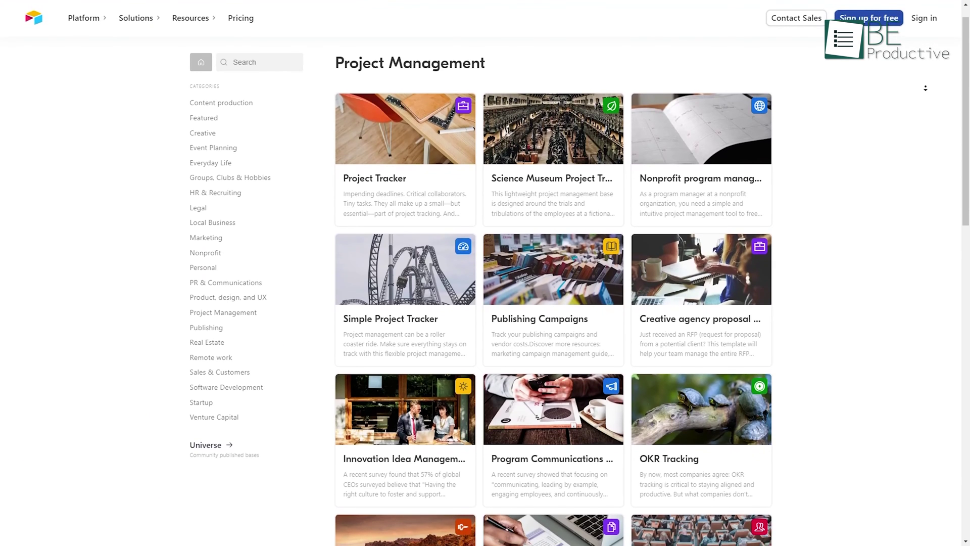
Step: Scroll the Project tracker grid and select the first group's Task cells and the Assigned to column
{"action": "scroll", "coordinate": [926, 88], "scroll_direction": "down", "scroll_amount": 2}
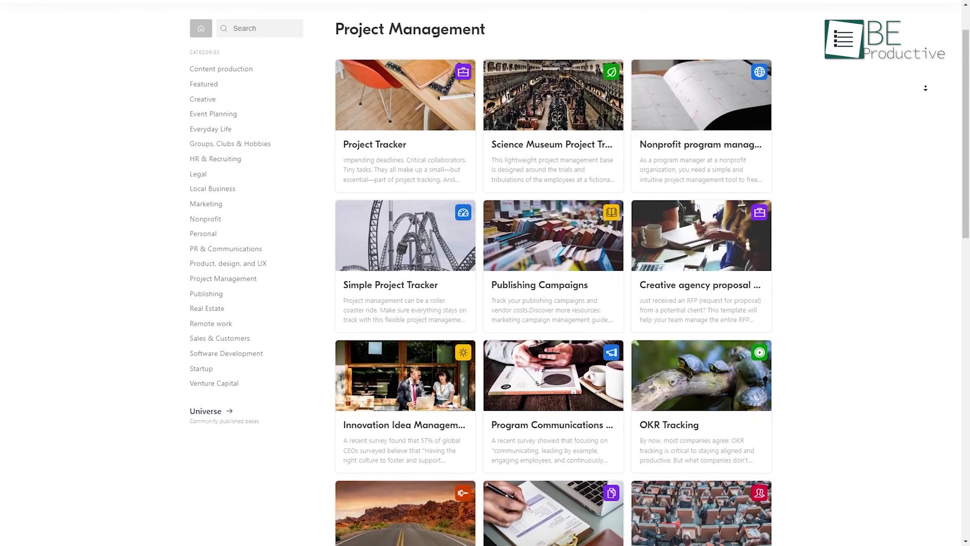
{"action": "scroll", "coordinate": [926, 88], "scroll_direction": "down", "scroll_amount": 2}
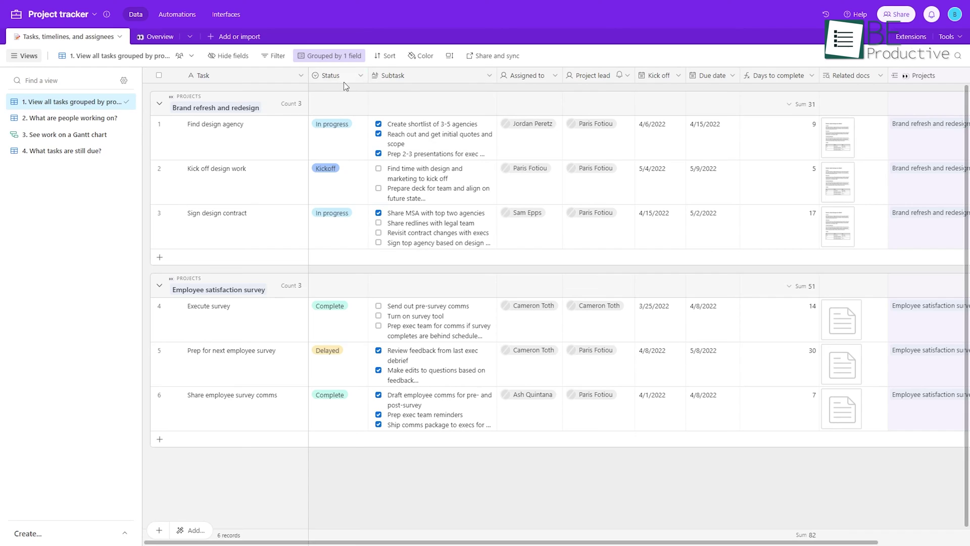
{"action": "left_click", "coordinate": [213, 77]}
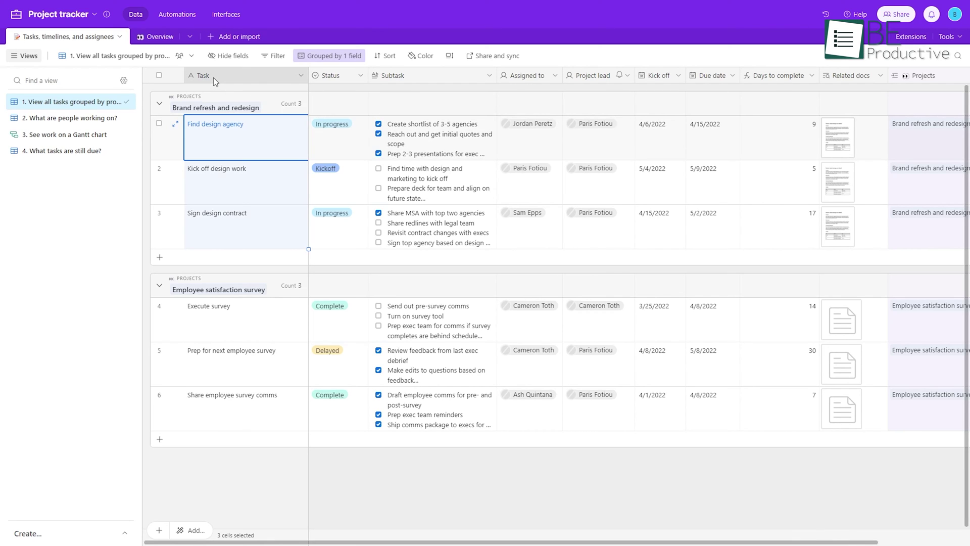
{"action": "left_click", "coordinate": [533, 76]}
{"action": "left_click", "coordinate": [180, 467]}
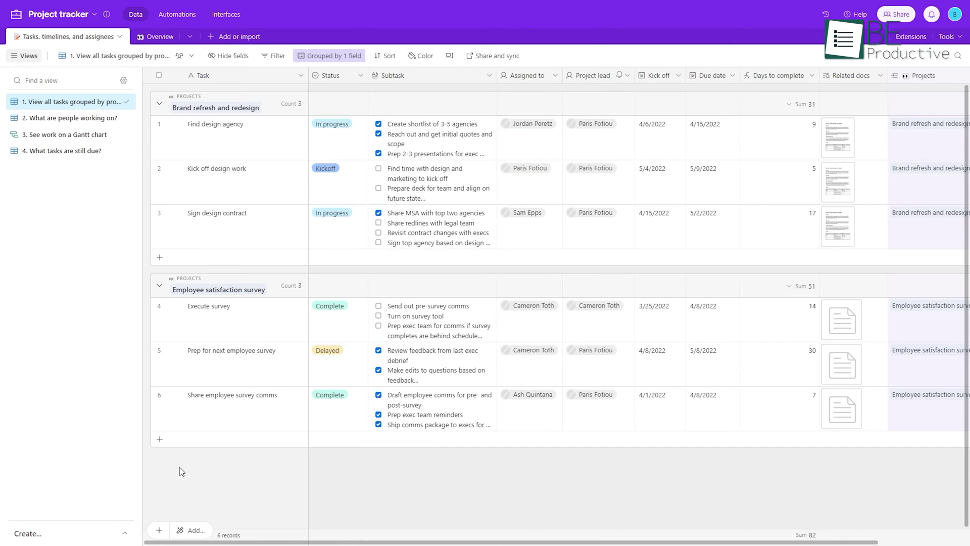
Step: Look through the list of view types to create, the filter conditions and the sort fields
{"action": "left_click", "coordinate": [125, 535]}
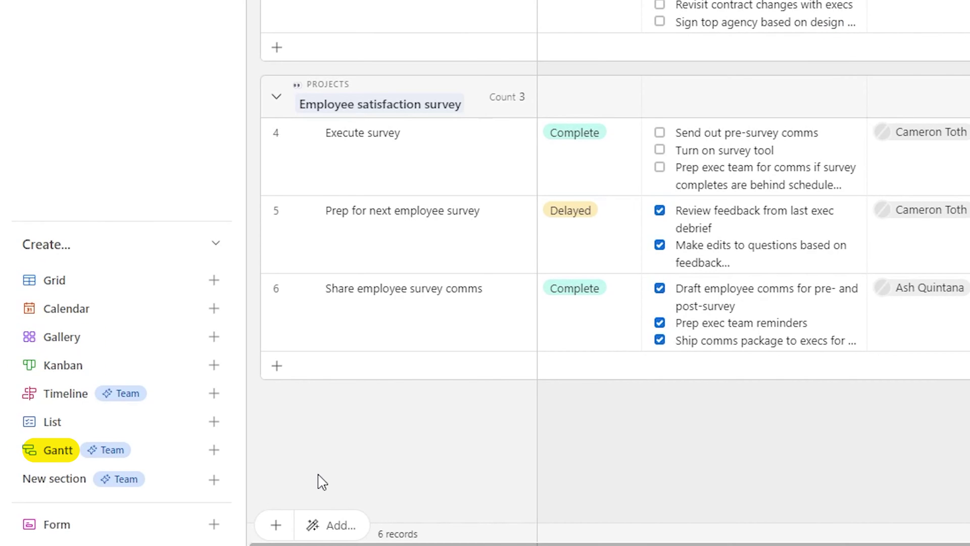
{"action": "left_click", "coordinate": [148, 48]}
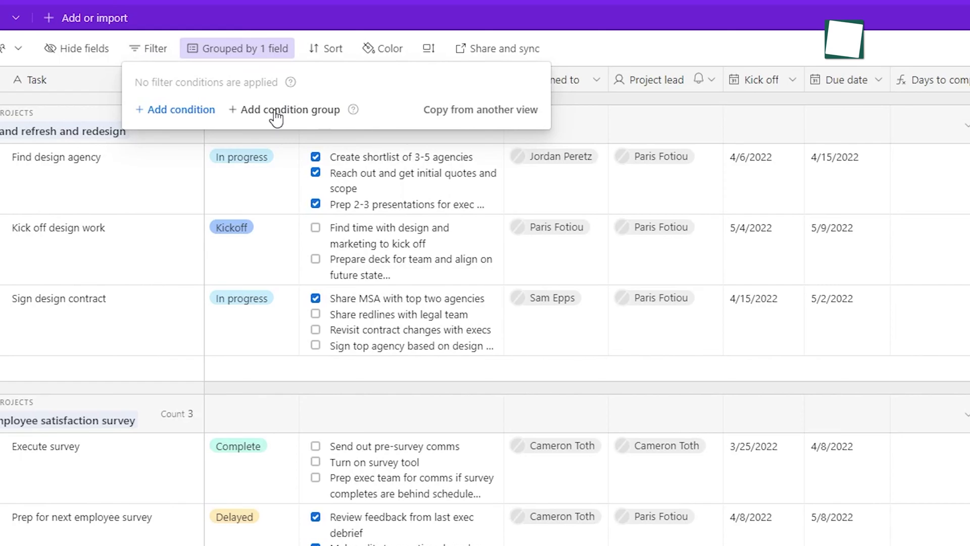
{"action": "left_click", "coordinate": [326, 48]}
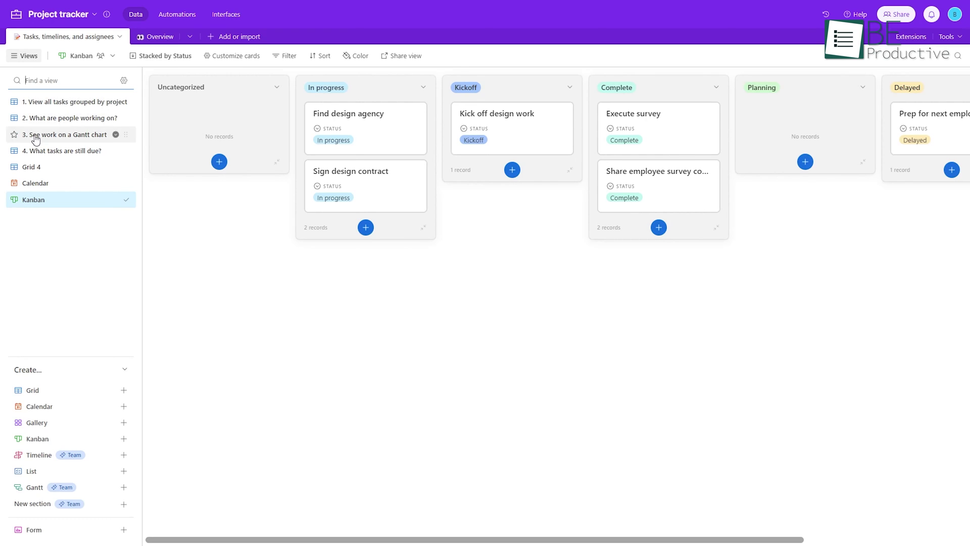
Step: Switch to the Calendar view and back to Kanban, then view Project tracker's sharing options
{"action": "left_click", "coordinate": [37, 184]}
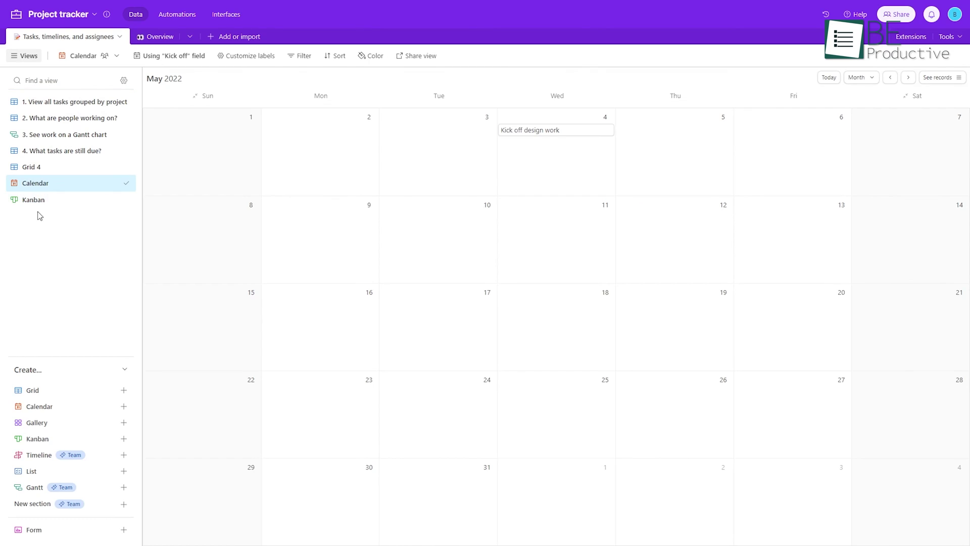
{"action": "left_click", "coordinate": [36, 201]}
{"action": "left_click", "coordinate": [901, 15]}
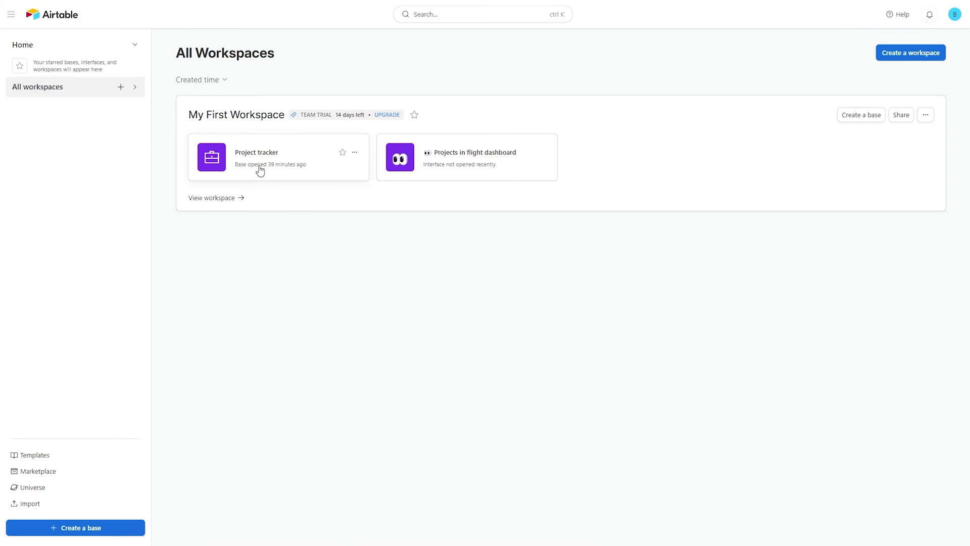
Step: Leave the form designer and scroll through the Project Management templates
{"action": "left_click", "coordinate": [260, 169]}
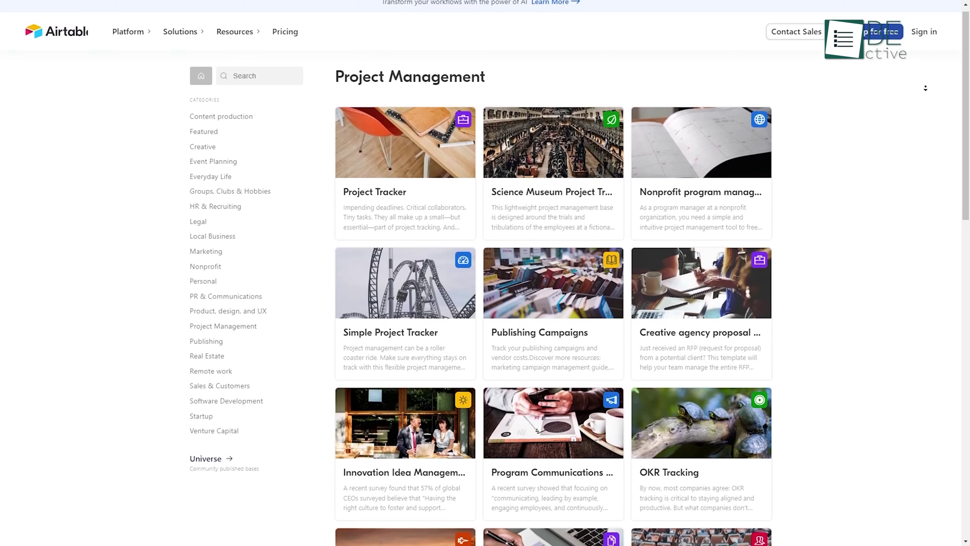
{"action": "scroll", "coordinate": [926, 88], "scroll_direction": "down", "scroll_amount": 2}
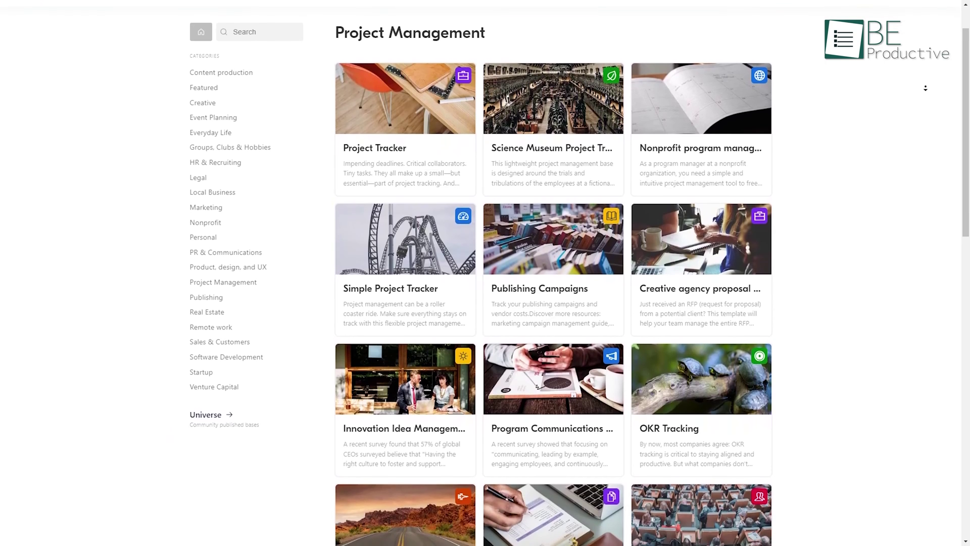
{"action": "scroll", "coordinate": [925, 87], "scroll_direction": "down", "scroll_amount": 2}
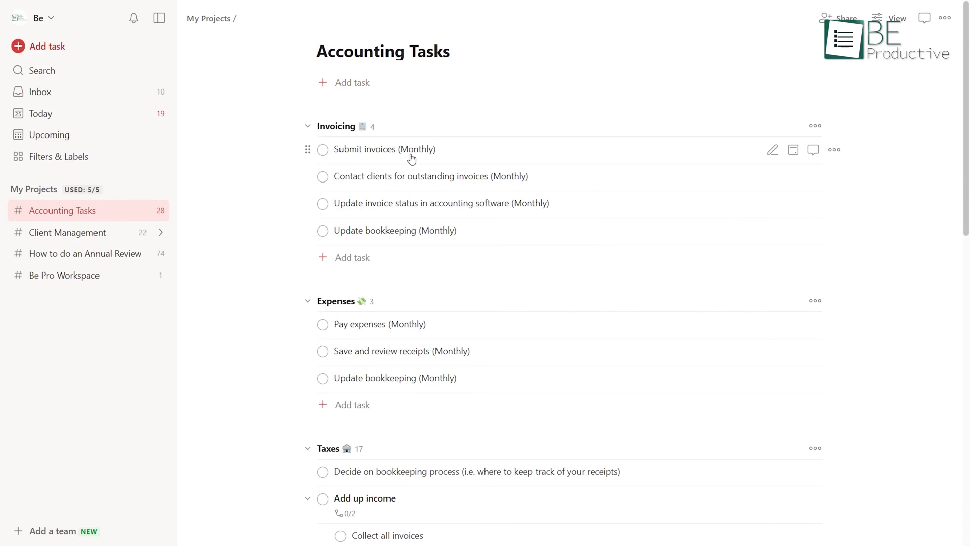
Step: View the Submit invoices (Monthly) task, then add Task 1 to the Accounting Tasks project
{"action": "left_click", "coordinate": [412, 160]}
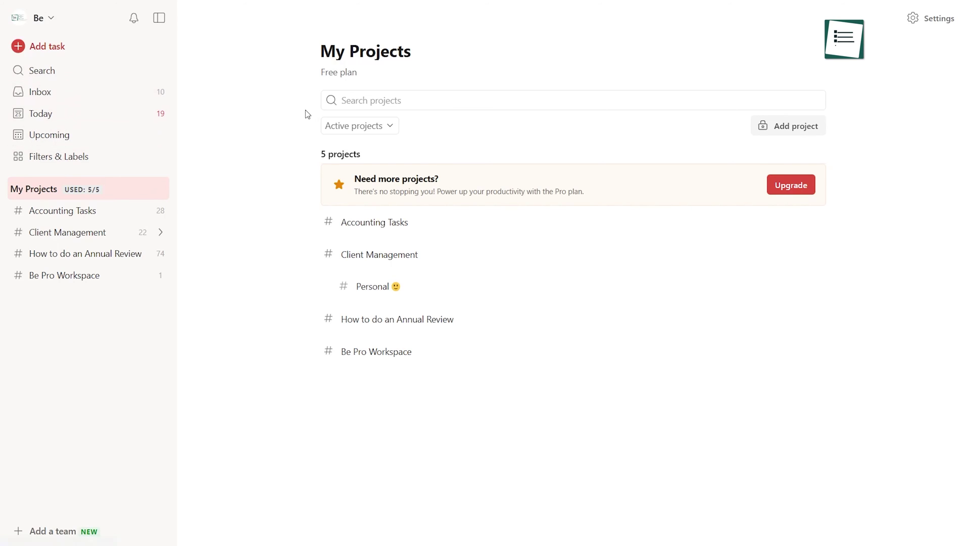
{"action": "left_click", "coordinate": [353, 222]}
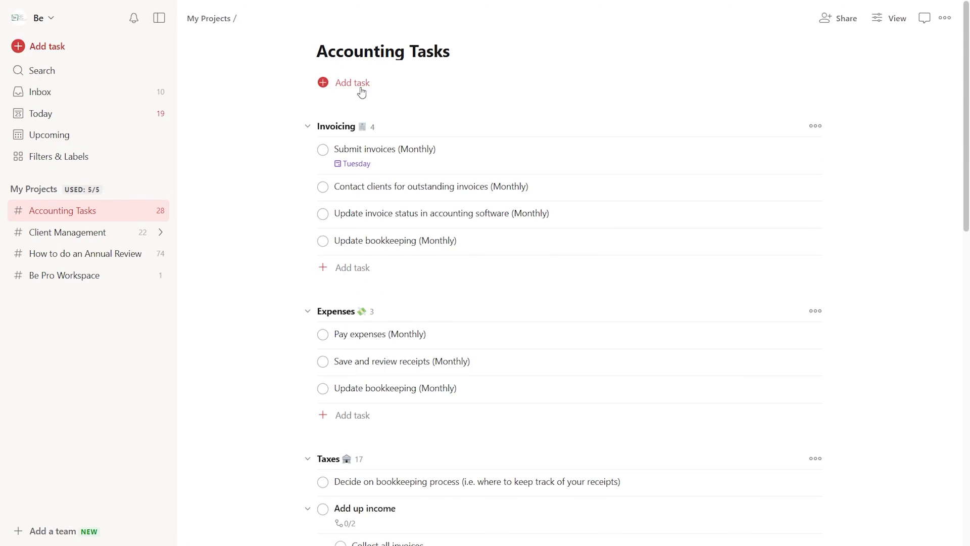
{"action": "left_click", "coordinate": [361, 87]}
{"action": "key", "text": "Return"}
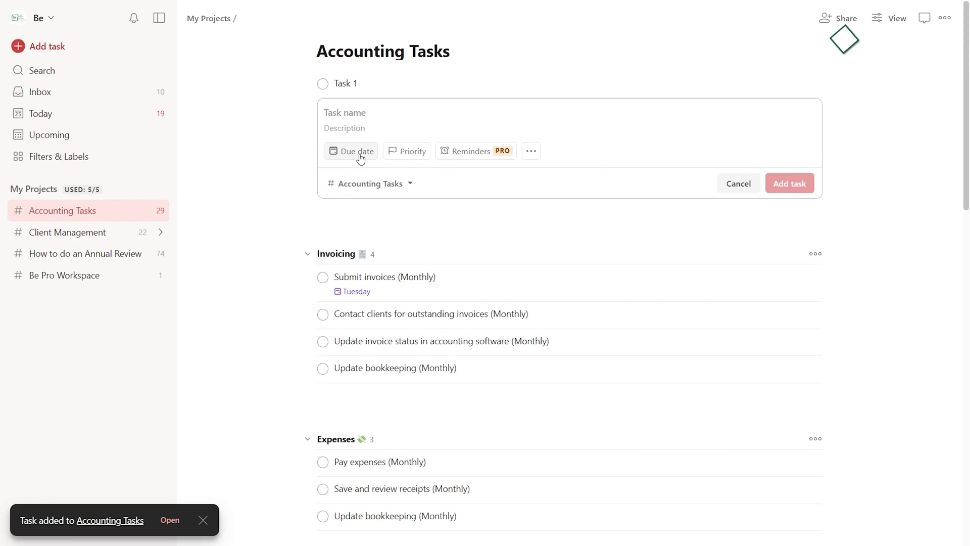
Step: Give Task 1 a due date of the 27th and scroll down the project
{"action": "left_click", "coordinate": [336, 151]}
{"action": "left_click", "coordinate": [444, 317]}
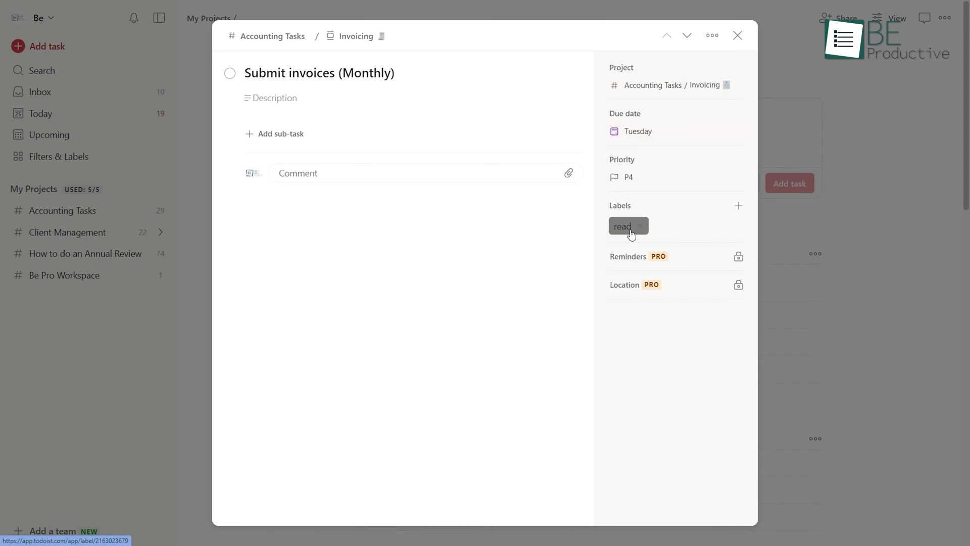
{"action": "key", "text": "Escape"}
{"action": "scroll", "coordinate": [593, 71], "scroll_direction": "down", "scroll_amount": 2}
{"action": "scroll", "coordinate": [592, 74], "scroll_direction": "down", "scroll_amount": 2}
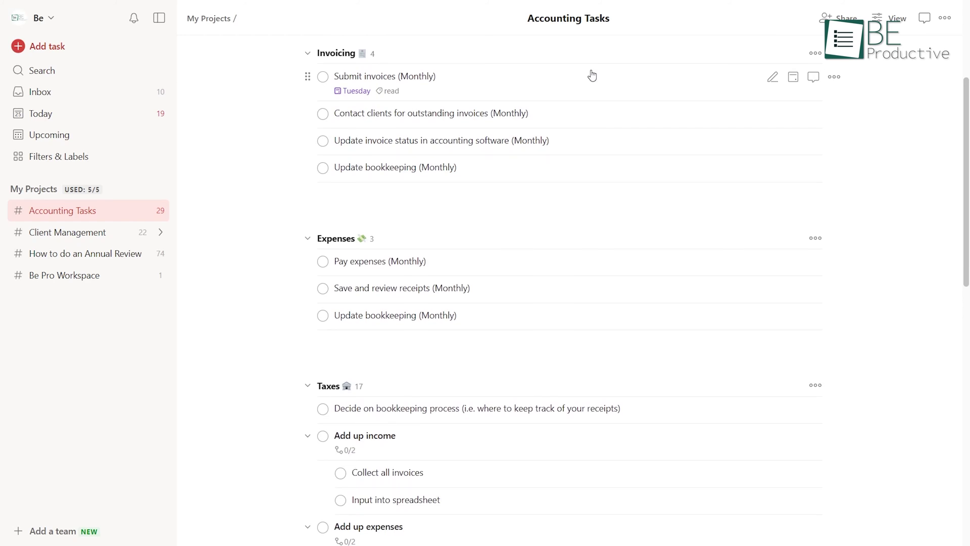
{"action": "scroll", "coordinate": [593, 75], "scroll_direction": "down", "scroll_amount": 1}
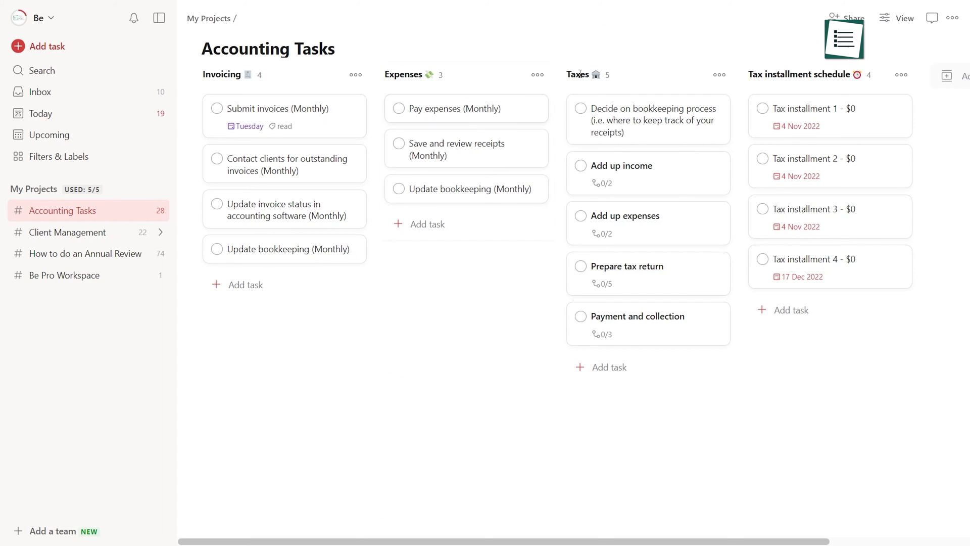
Step: Switch Accounting Tasks from board to list layout and open the Contact clients task's due date
{"action": "left_click", "coordinate": [888, 20]}
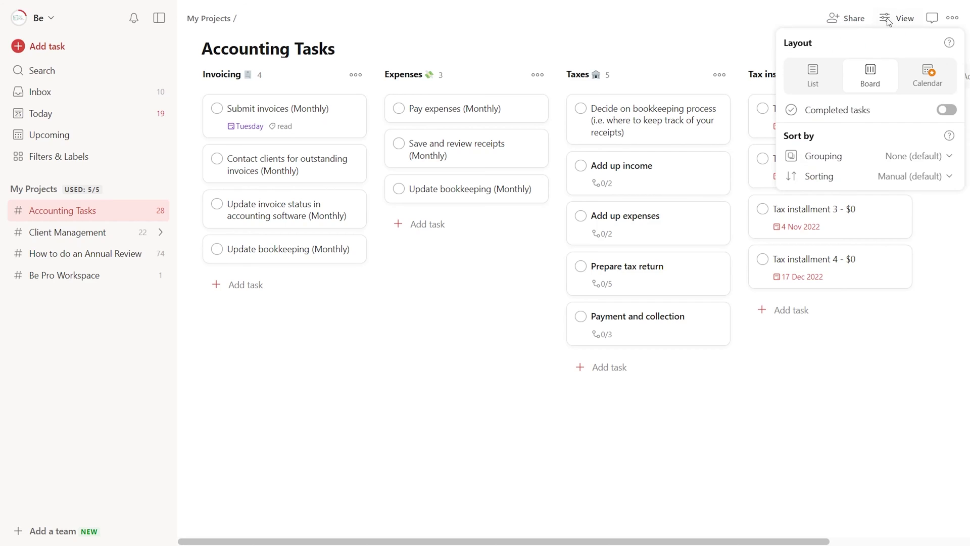
{"action": "left_click", "coordinate": [831, 87]}
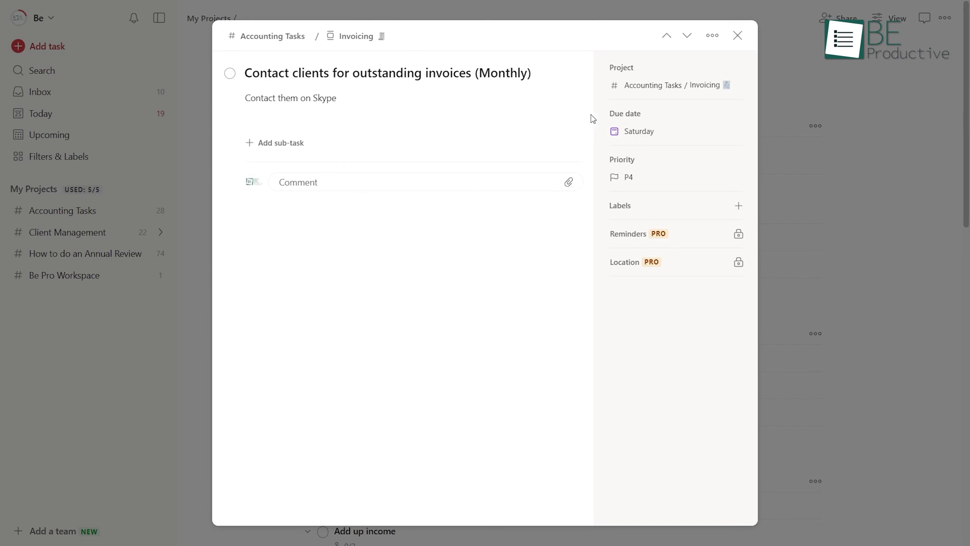
{"action": "left_click", "coordinate": [641, 129]}
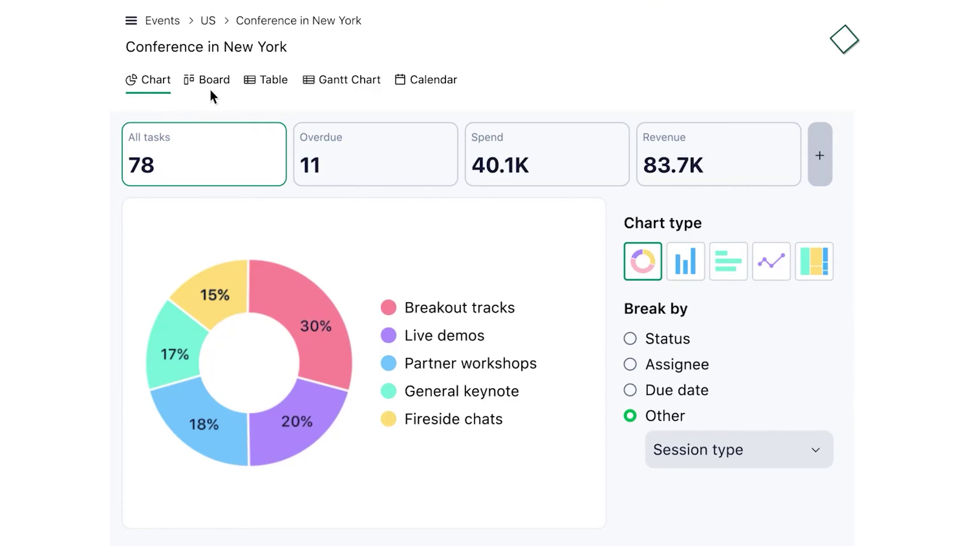
Step: In the Board view, drag the Create catering plan card to another column, then switch to the Table view
{"action": "left_click", "coordinate": [209, 87]}
{"action": "left_click_drag", "start_coordinate": [244, 154], "coordinate": [492, 234]}
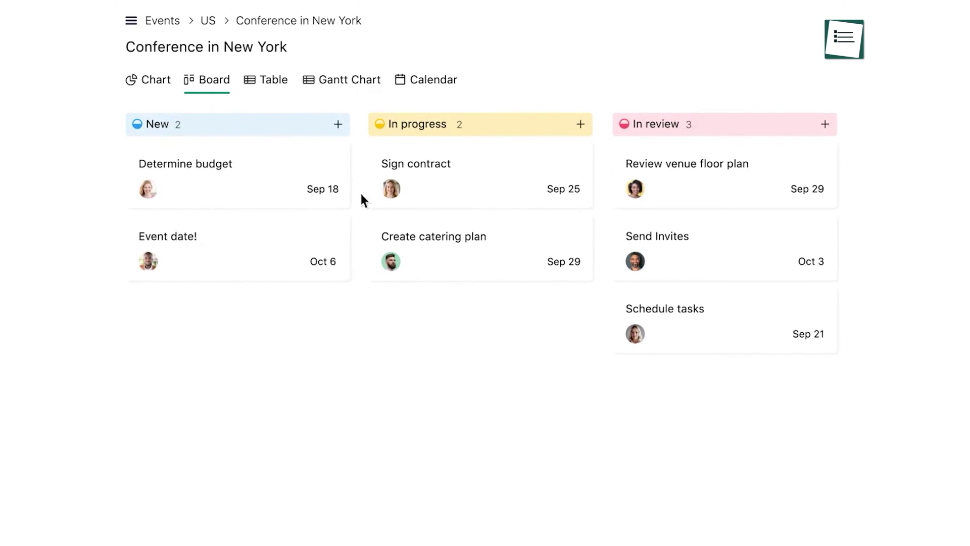
{"action": "left_click", "coordinate": [275, 91]}
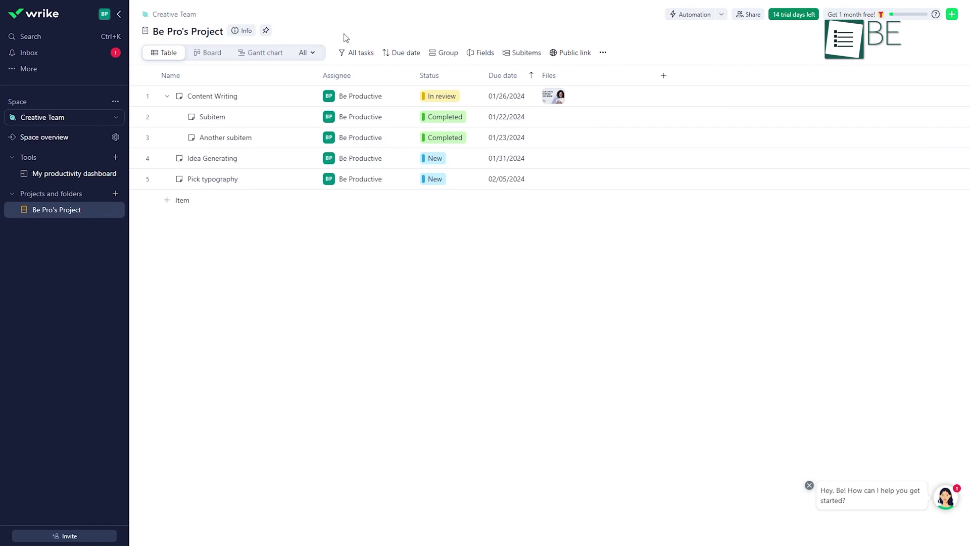
Step: Show Be Pro's Project as a Gantt chart, then visit Reports and the space's automation rules
{"action": "left_click", "coordinate": [289, 48]}
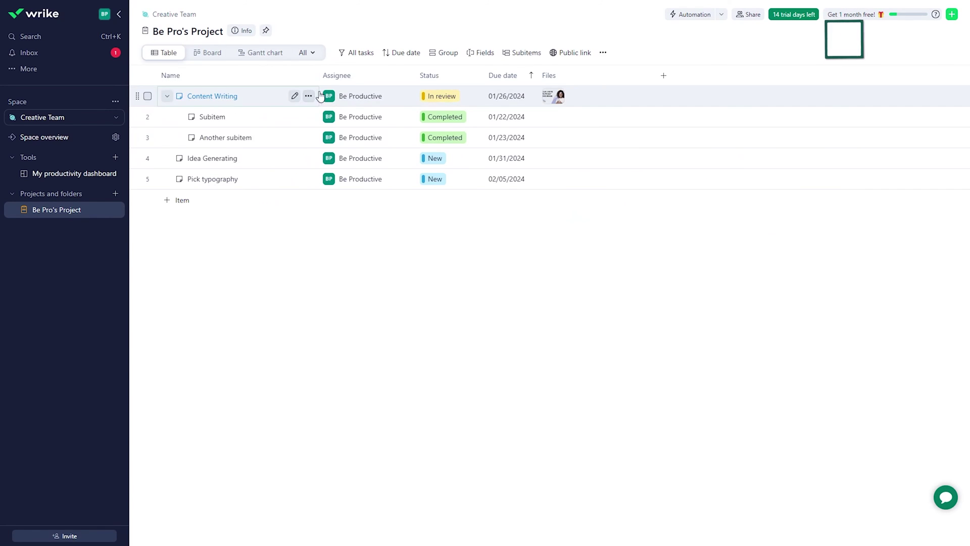
{"action": "left_click", "coordinate": [29, 70]}
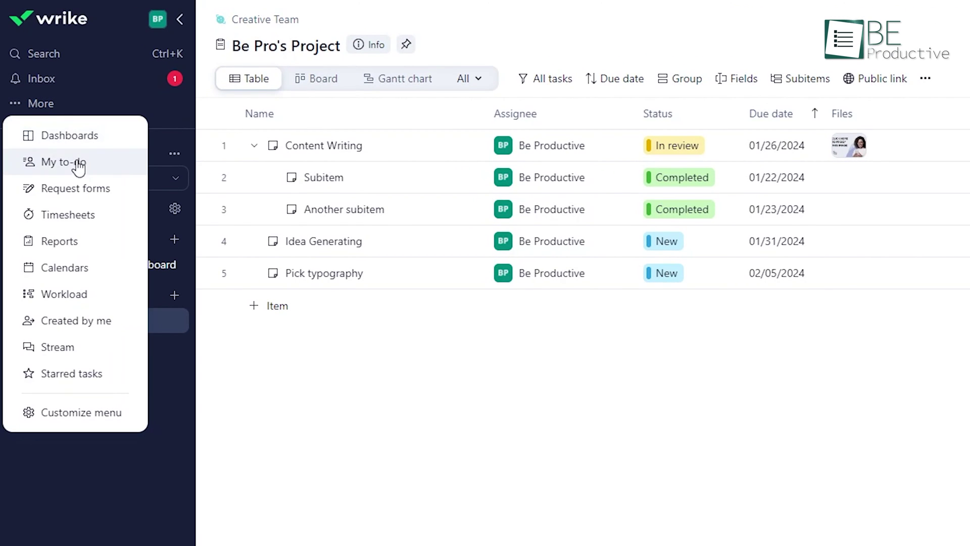
{"action": "left_click", "coordinate": [79, 237]}
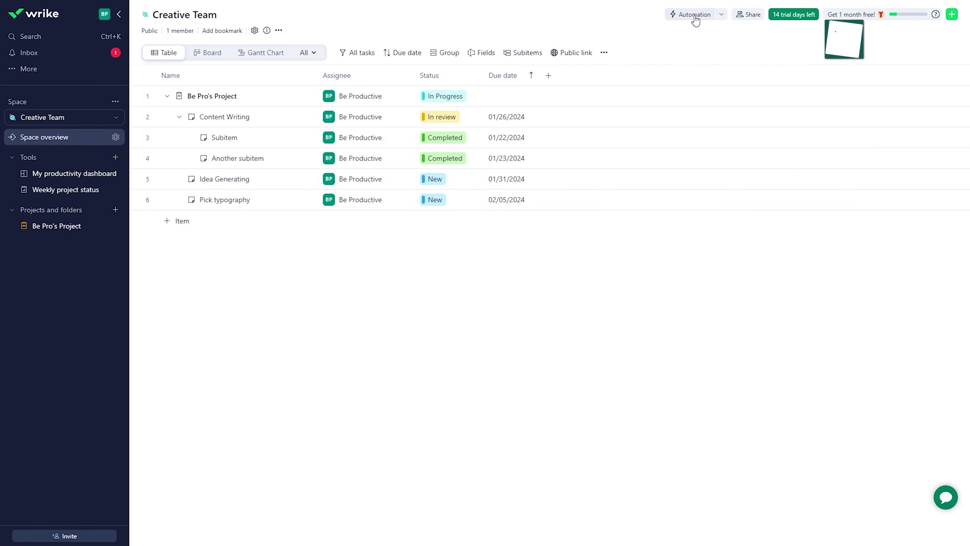
{"action": "left_click", "coordinate": [694, 17]}
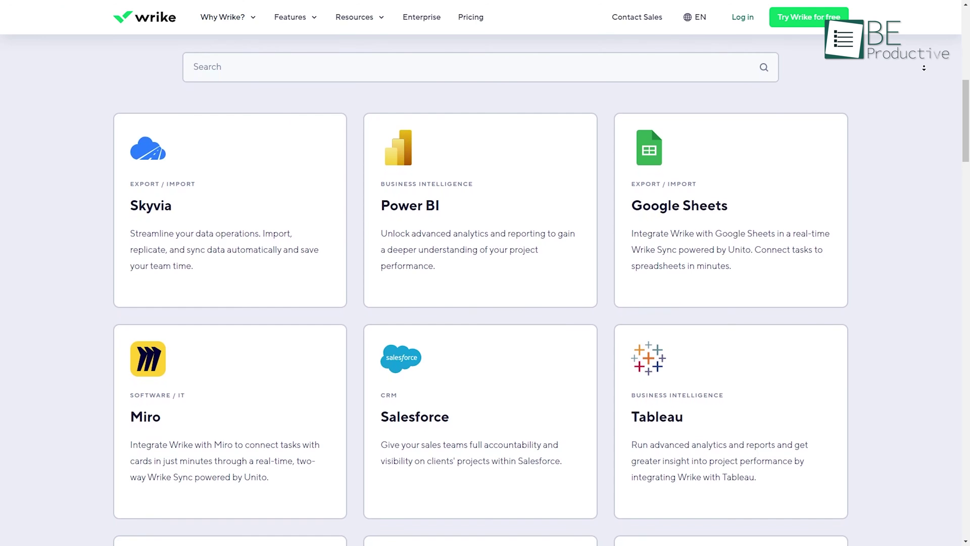
{"action": "scroll", "coordinate": [924, 68], "scroll_direction": "down", "scroll_amount": 2}
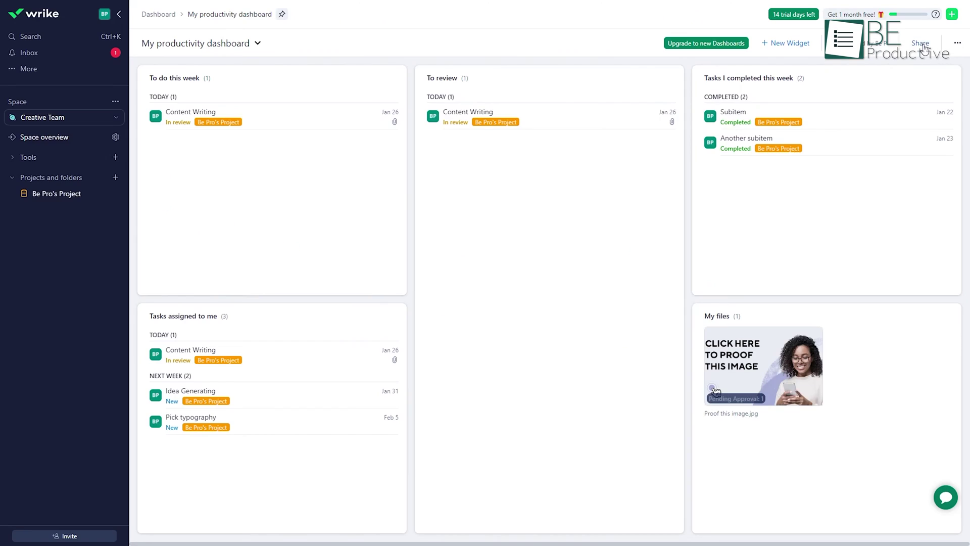
Step: Share the dashboard with others and switch the demo project to its board view
{"action": "left_click", "coordinate": [922, 45]}
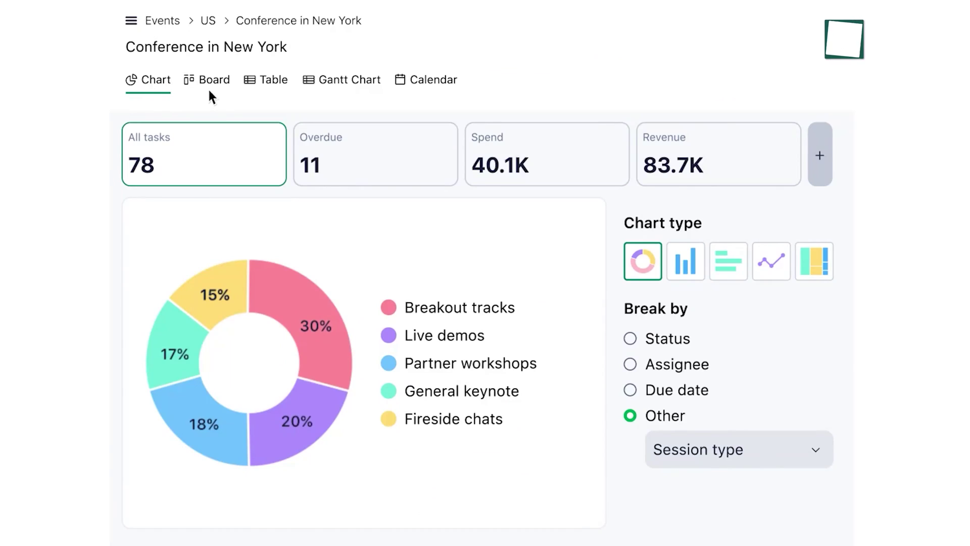
{"action": "left_click", "coordinate": [210, 89]}
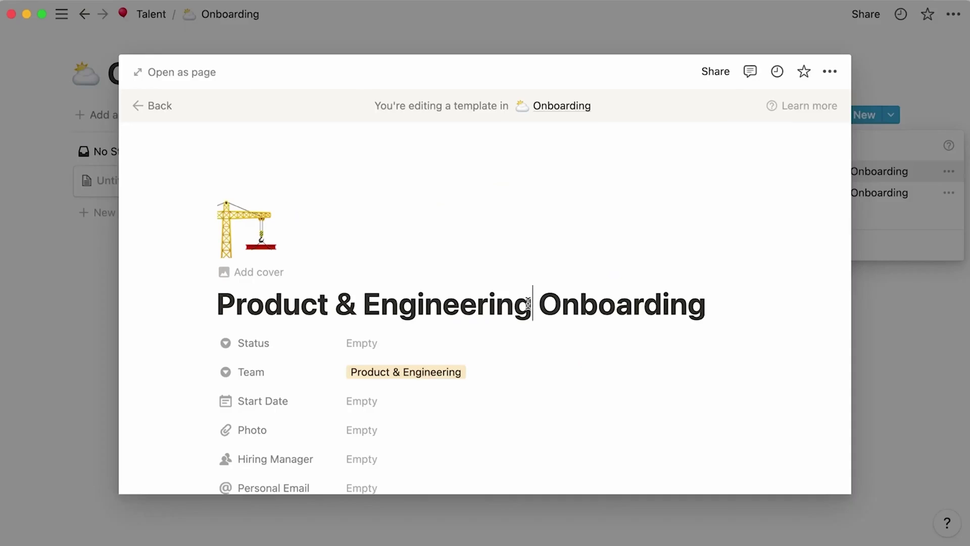
Step: Select a template category name, move the Status column beside Task Name, and open Initiative Activity's details
{"action": "left_click_drag", "start_coordinate": [533, 304], "coordinate": [253, 305]}
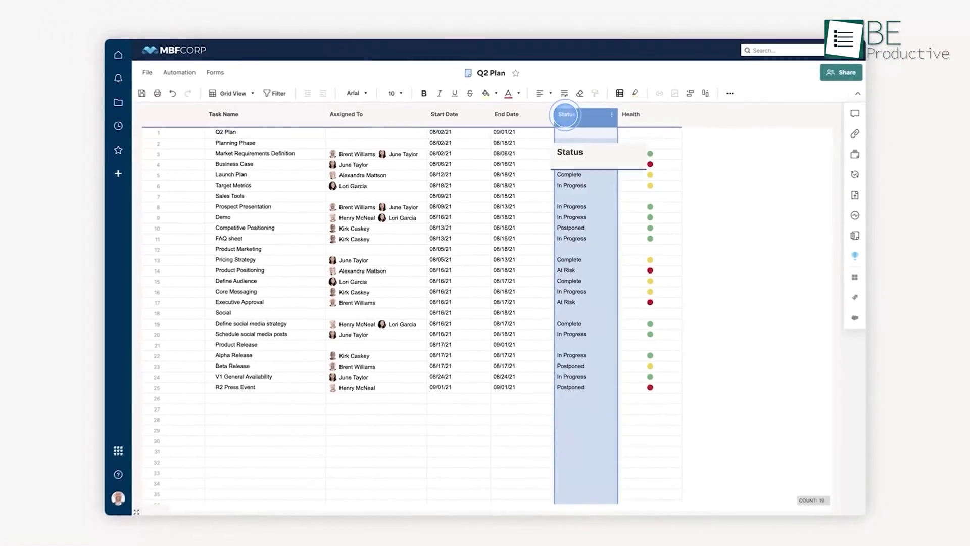
{"action": "left_click_drag", "start_coordinate": [565, 114], "coordinate": [333, 134]}
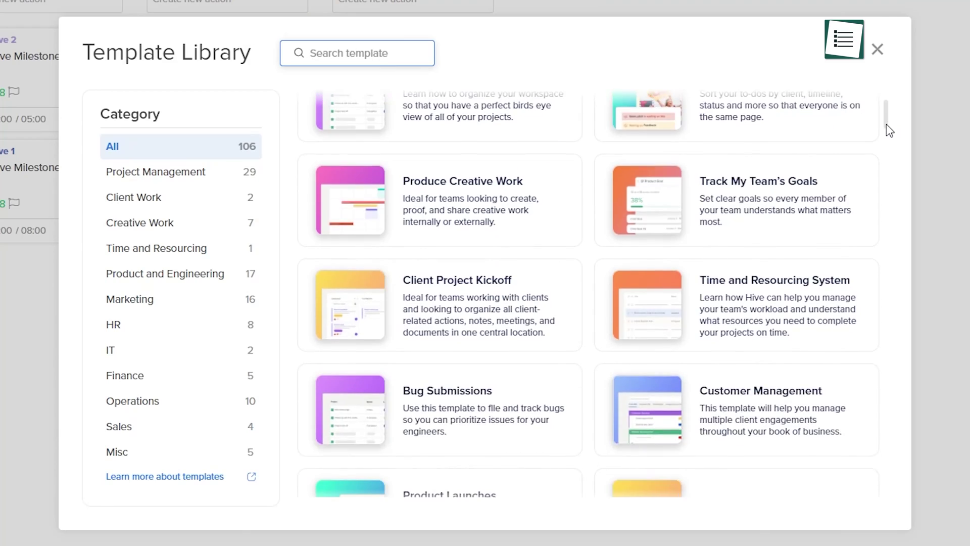
{"action": "scroll", "coordinate": [889, 130], "scroll_direction": "down", "scroll_amount": 5}
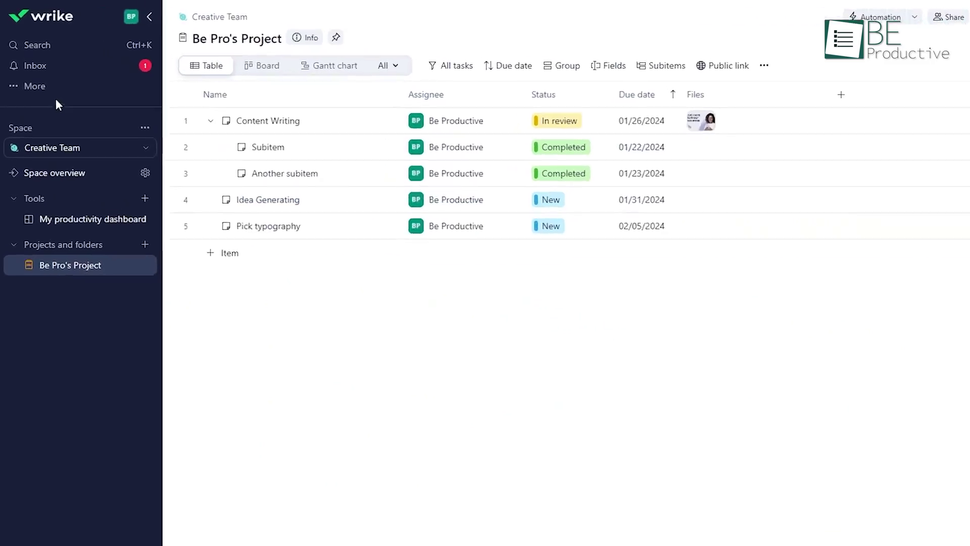
{"action": "left_click", "coordinate": [38, 104]}
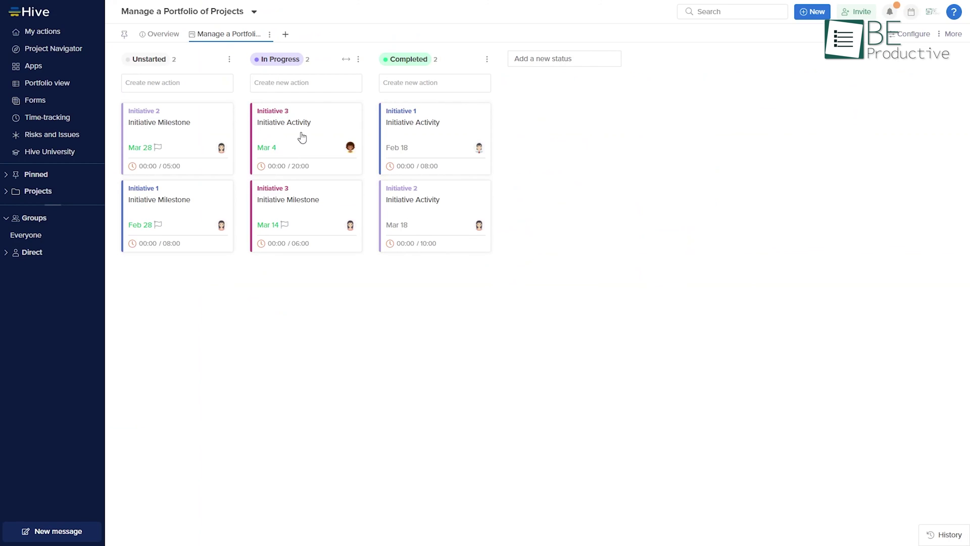
{"action": "left_click", "coordinate": [302, 137]}
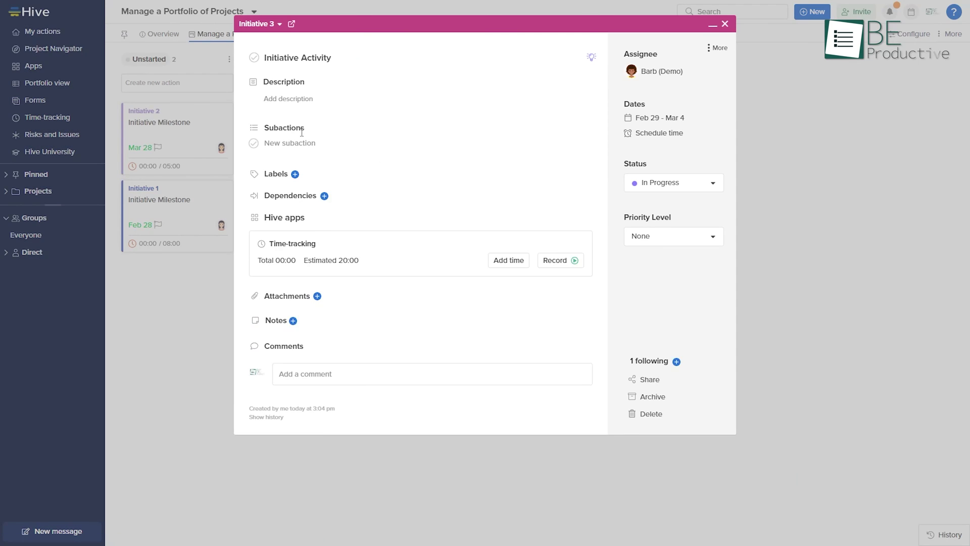